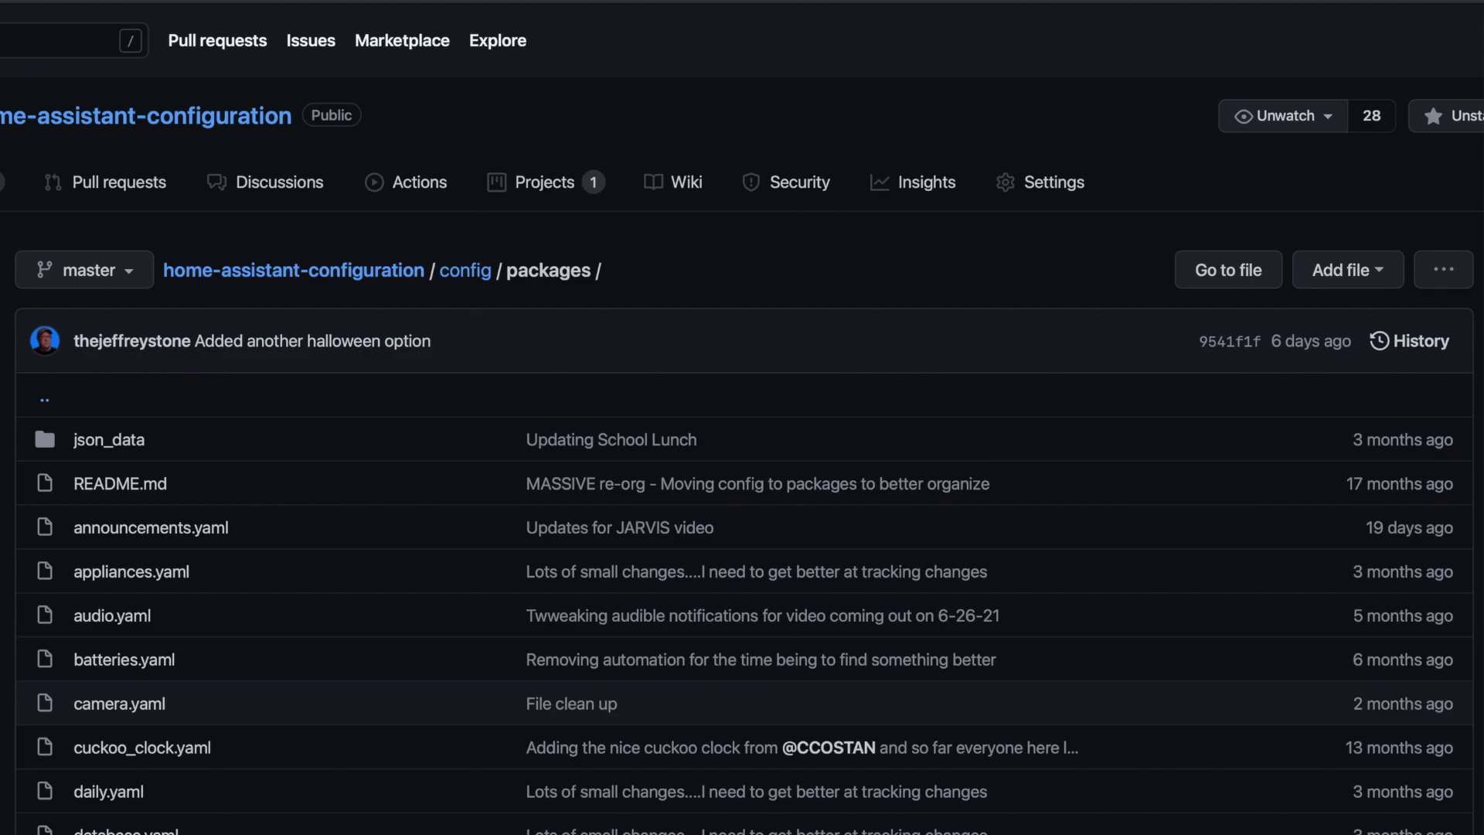
# Scroll down the config/packages file list to reach weather.yaml
pyautogui.scroll(-7, 742, 418)
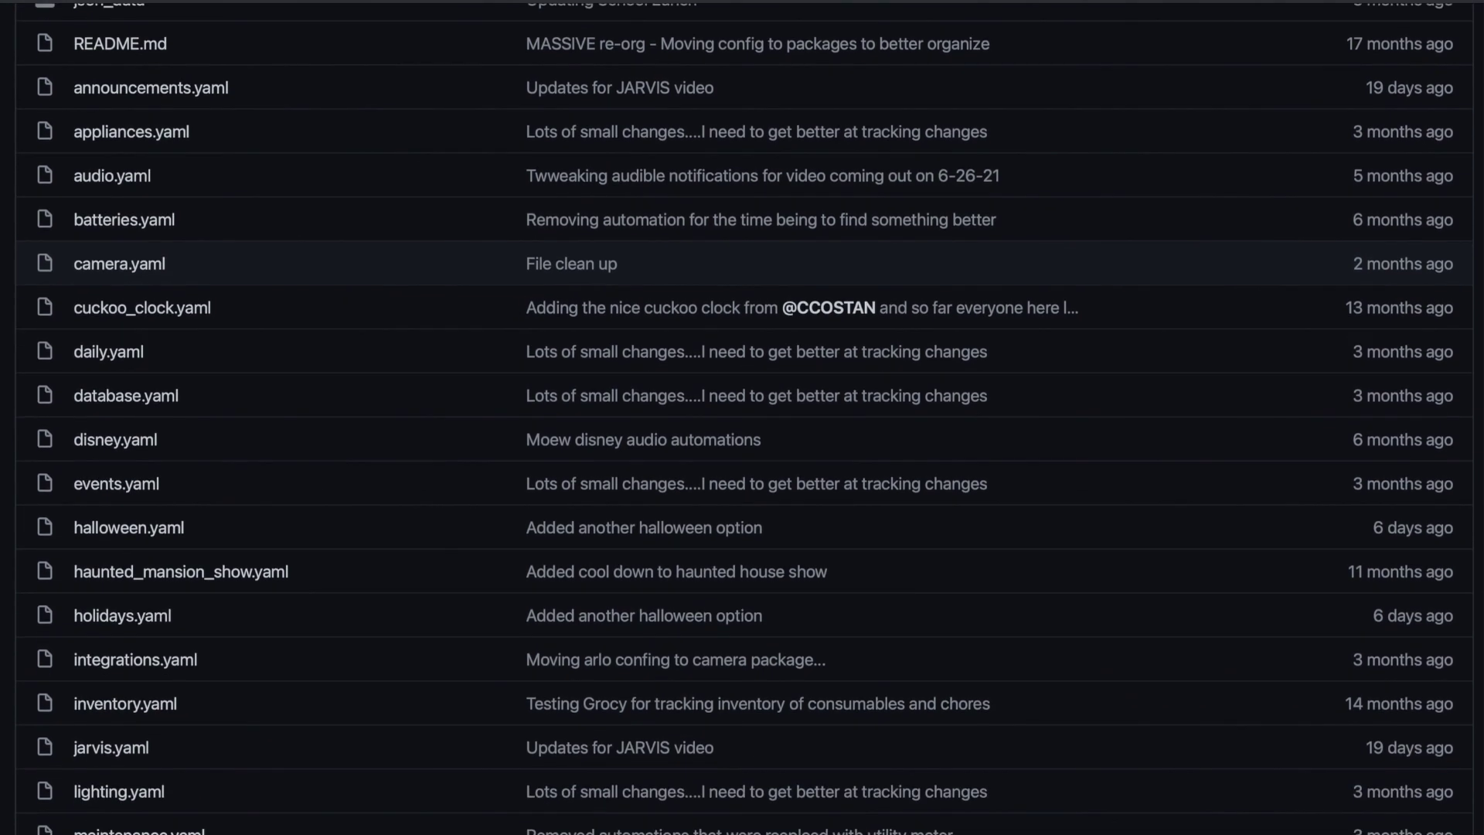
pyautogui.scroll(-1, 742, 418)
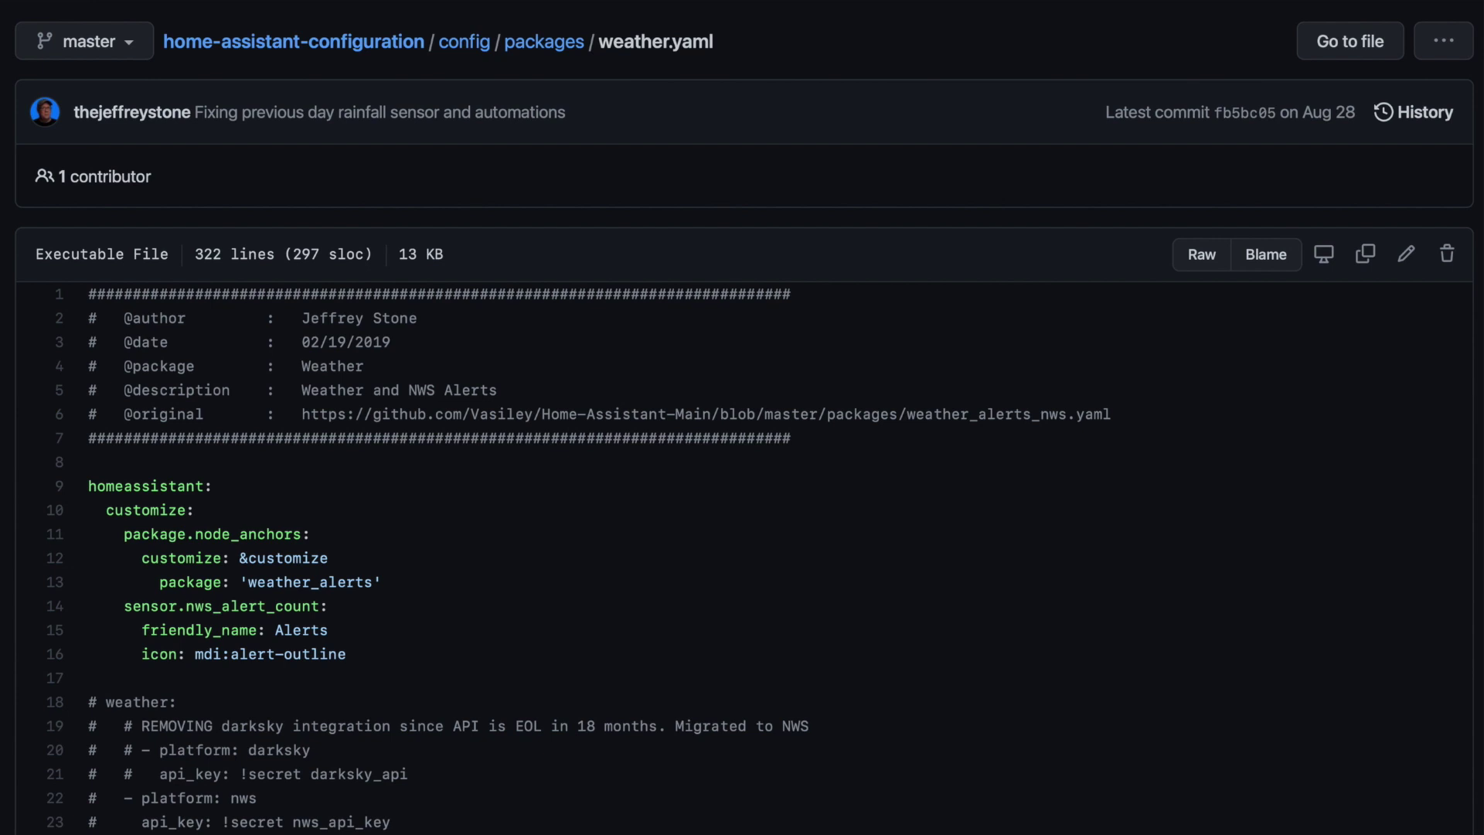
pyautogui.scroll(-10, 742, 418)
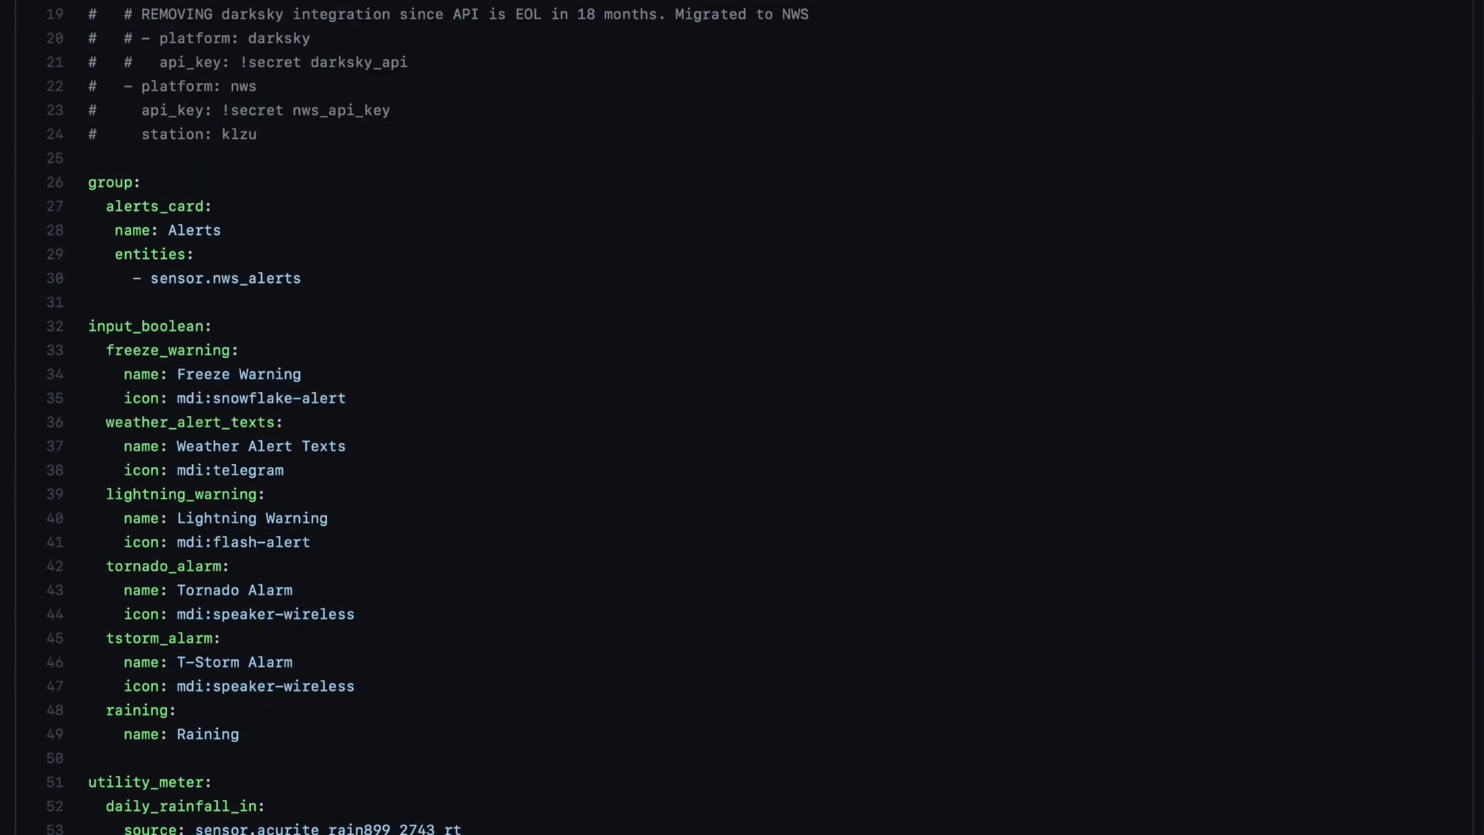
pyautogui.scroll(-4, 742, 417)
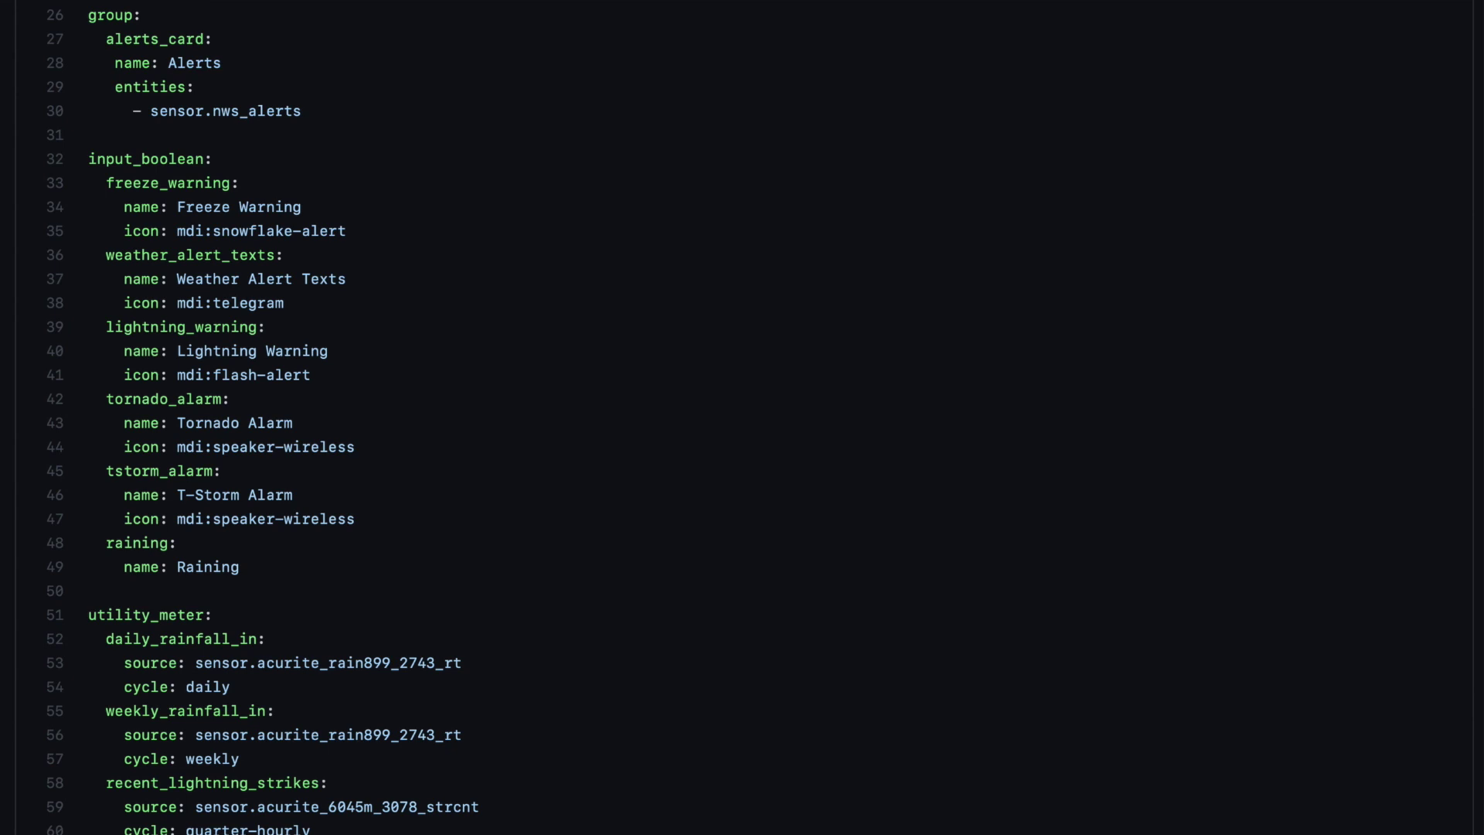
pyautogui.scroll(-11, 742, 417)
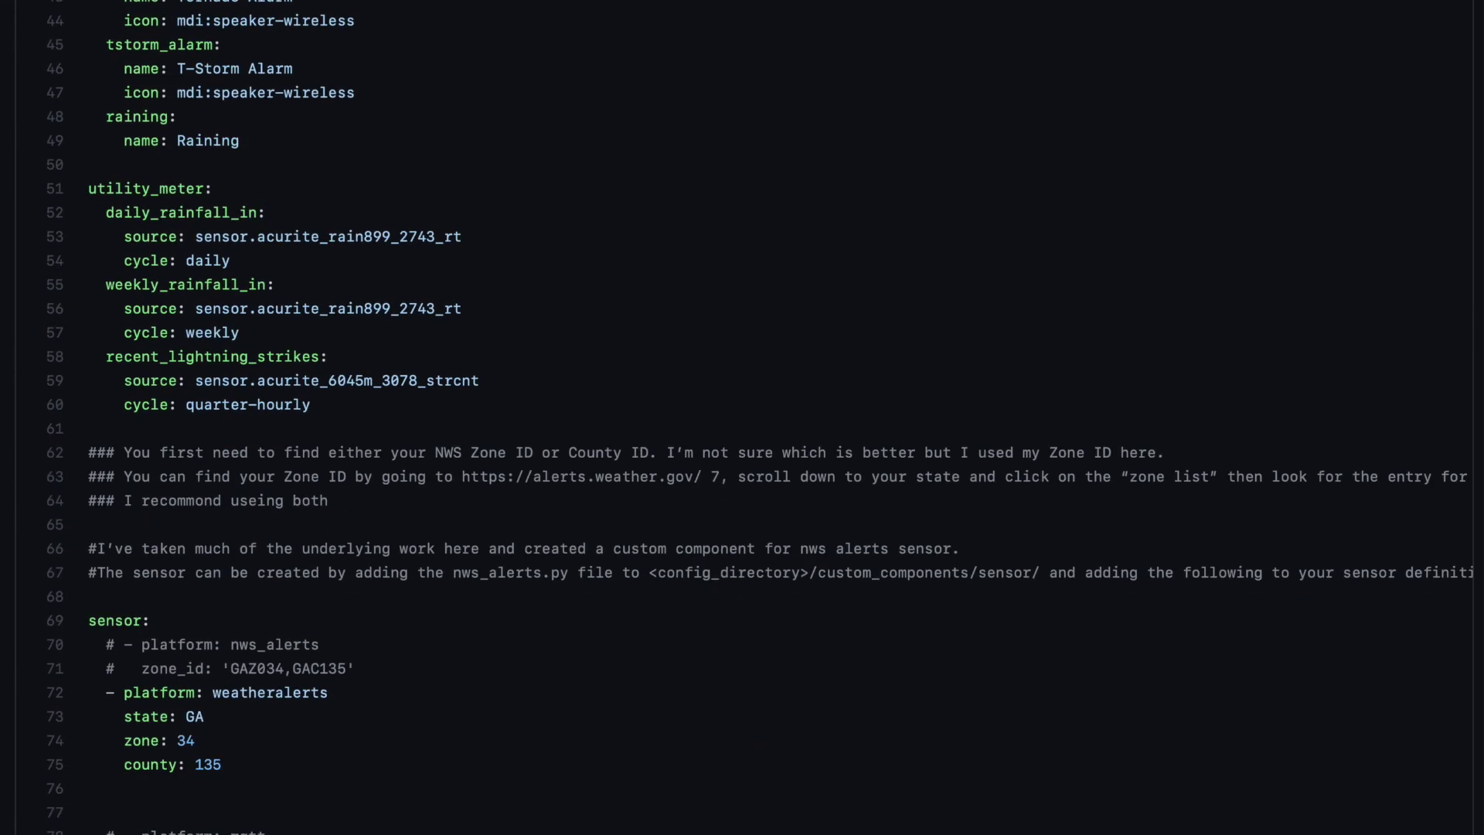
pyautogui.scroll(1, 742, 417)
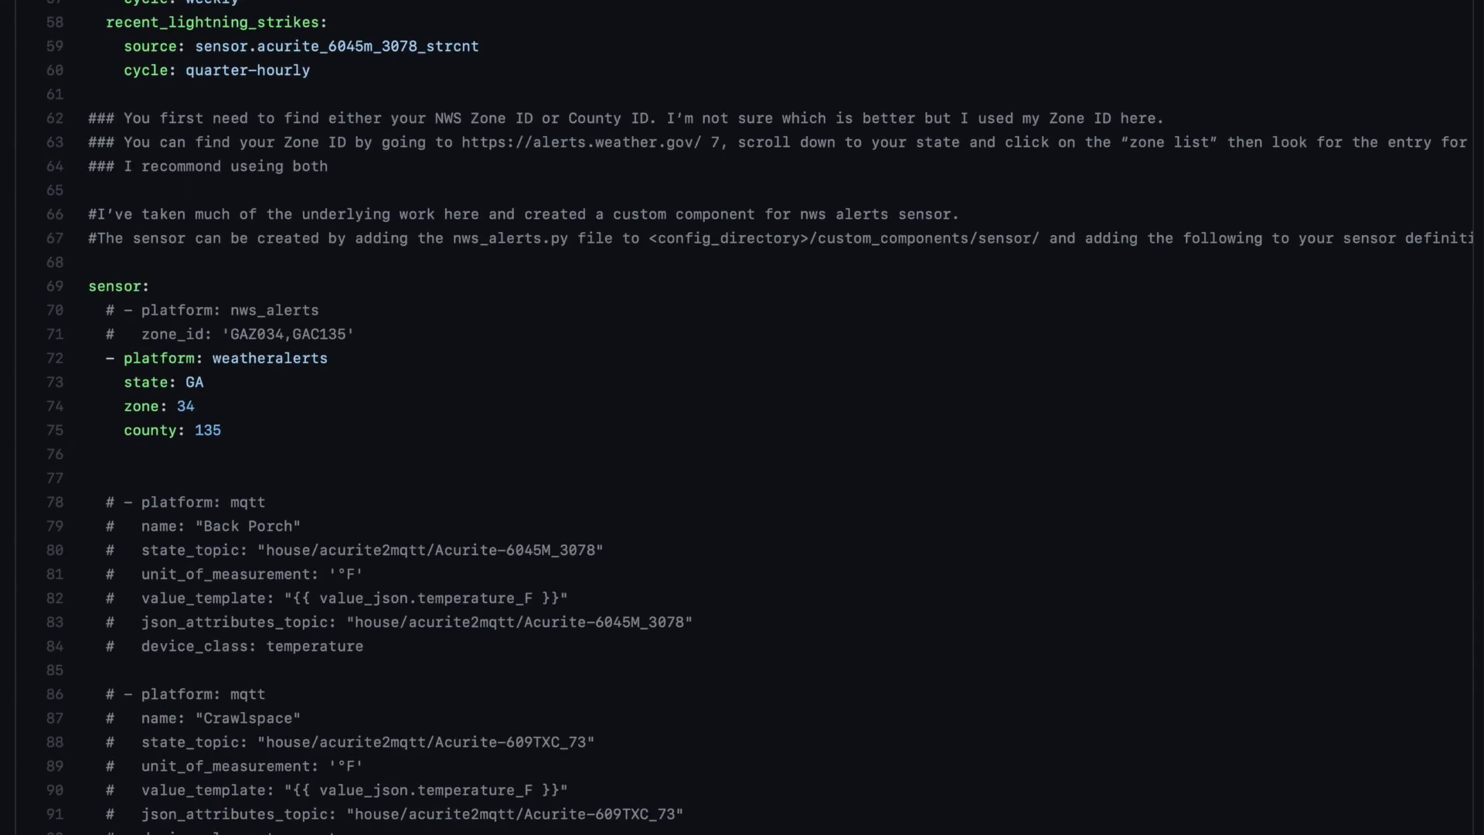
pyautogui.scroll(-20, 742, 418)
pyautogui.scroll(-10, 742, 417)
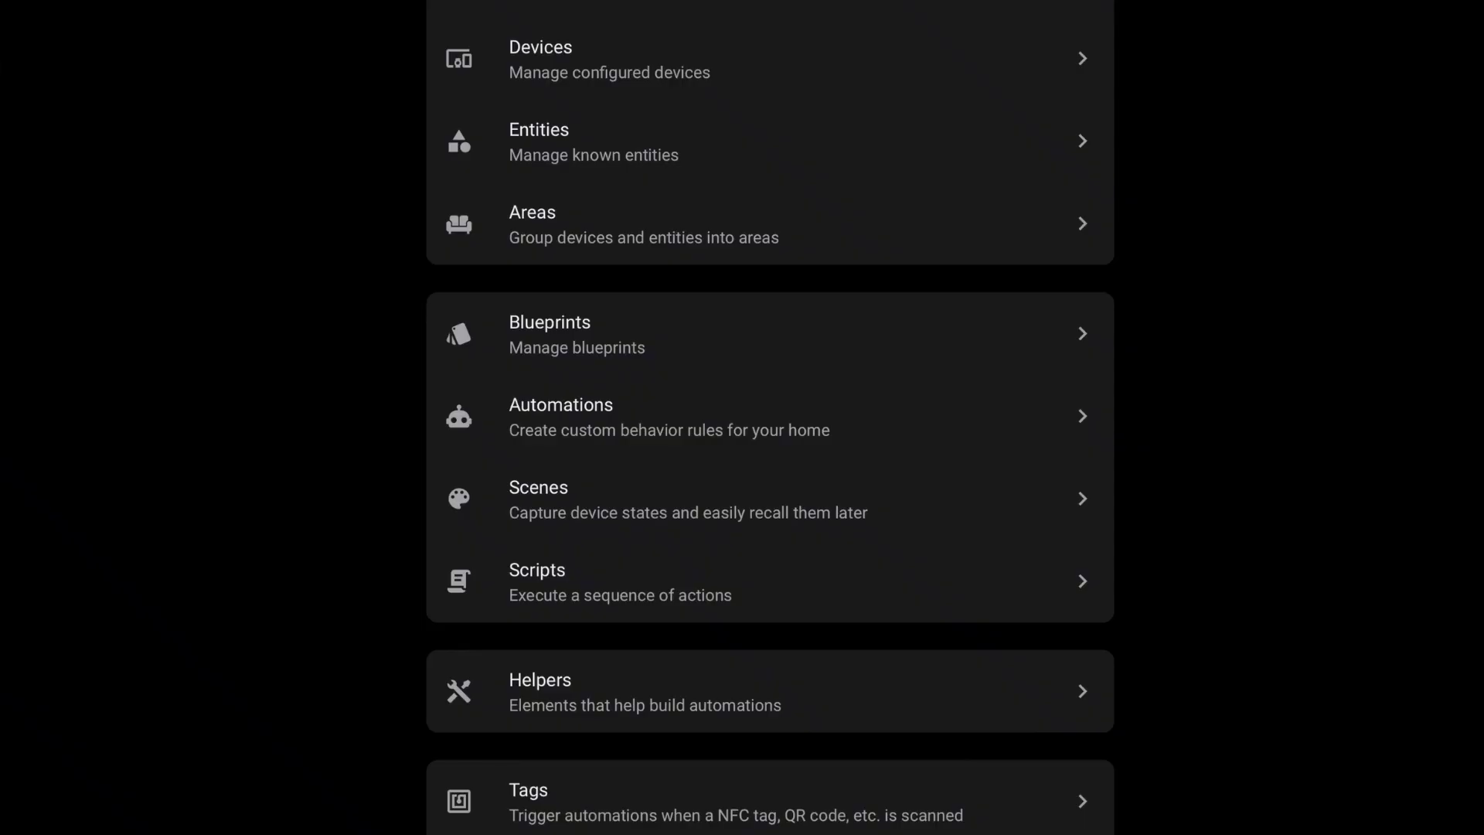
# Reload INPUT BOOLEANS from the YAML configuration reloading section of Server Controls
pyautogui.scroll(-10, 570, 688)
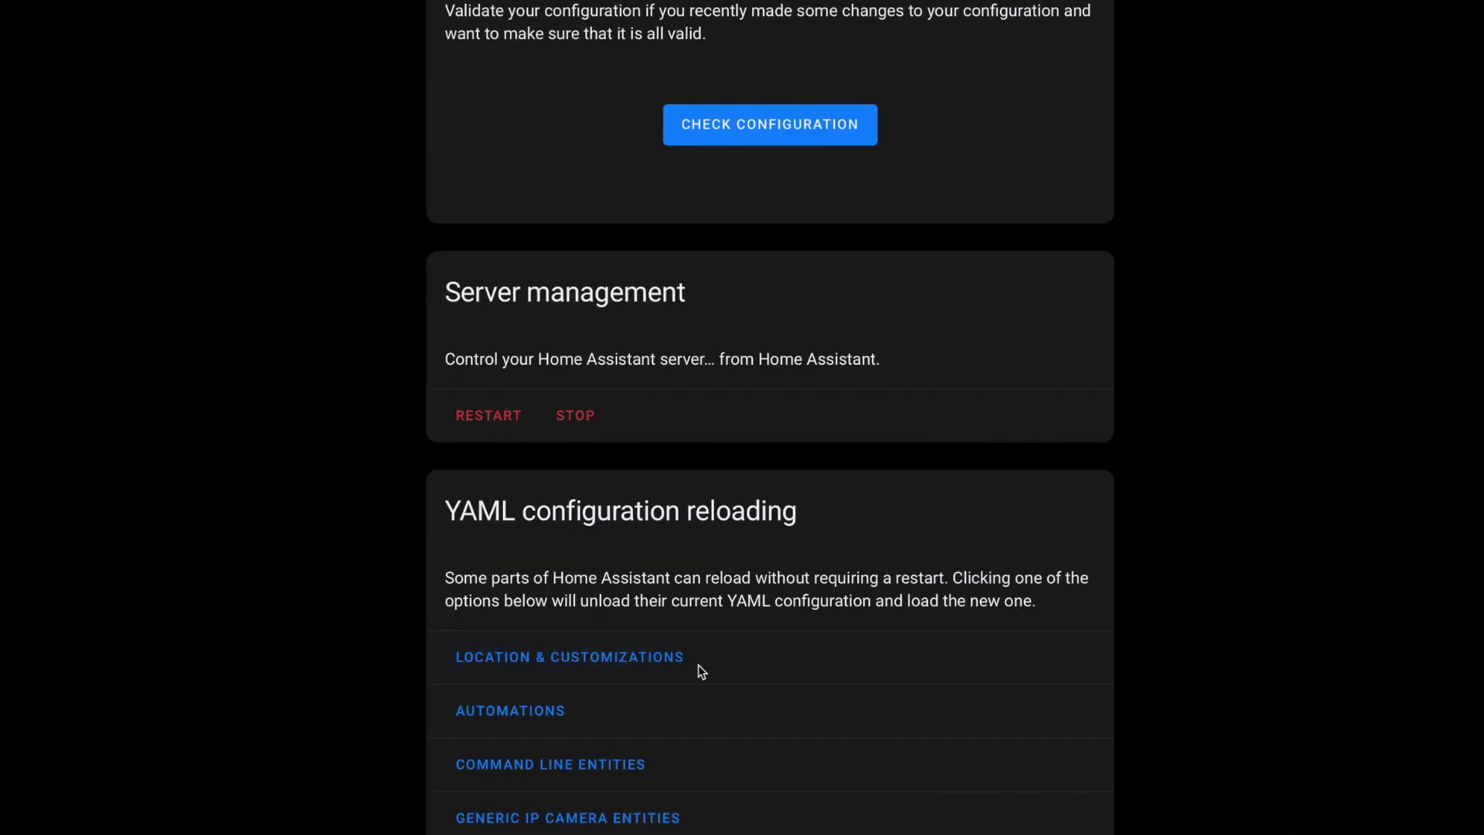
pyautogui.scroll(-6, 730, 680)
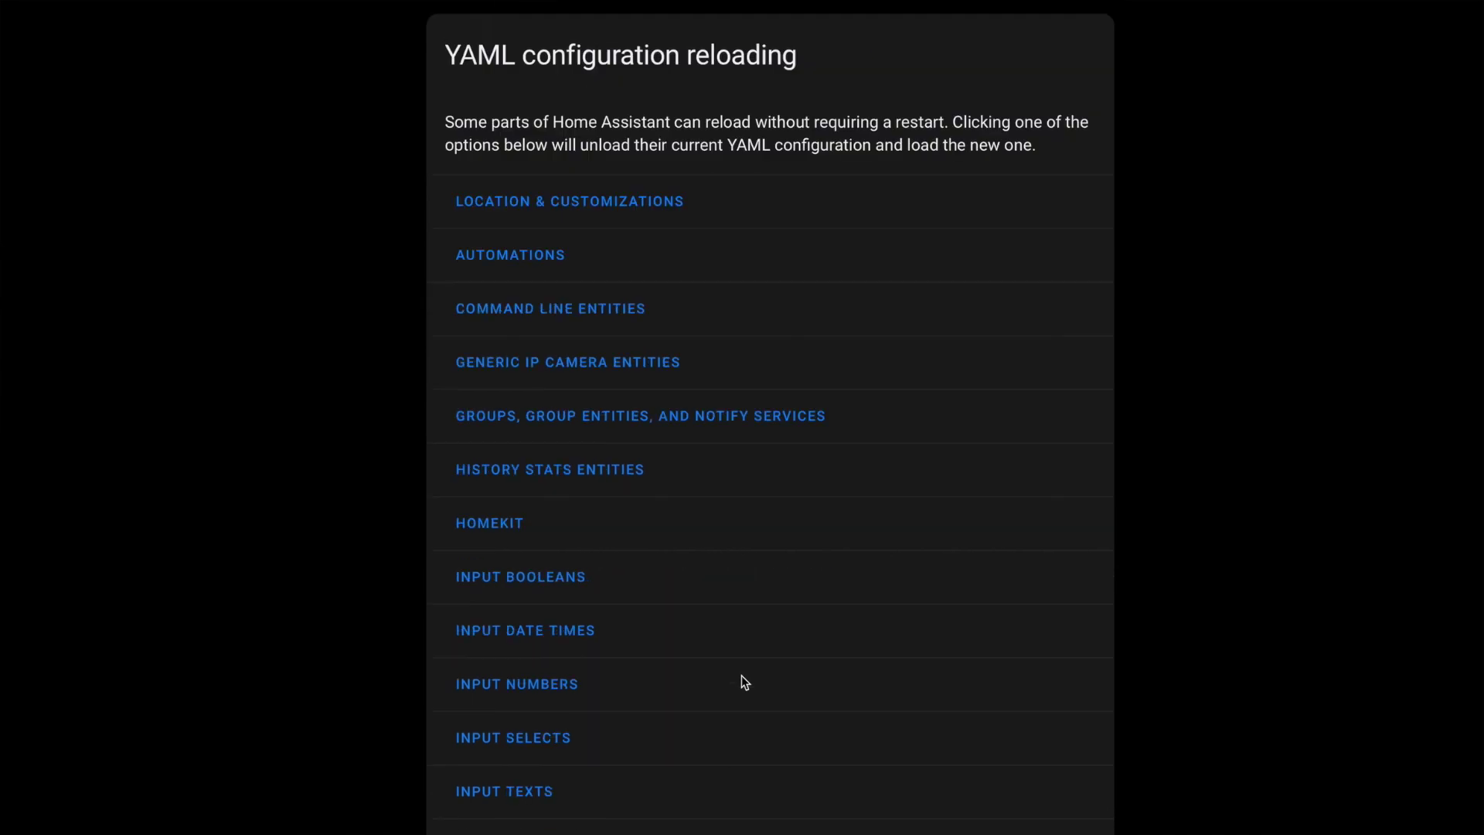
pyautogui.click(575, 556)
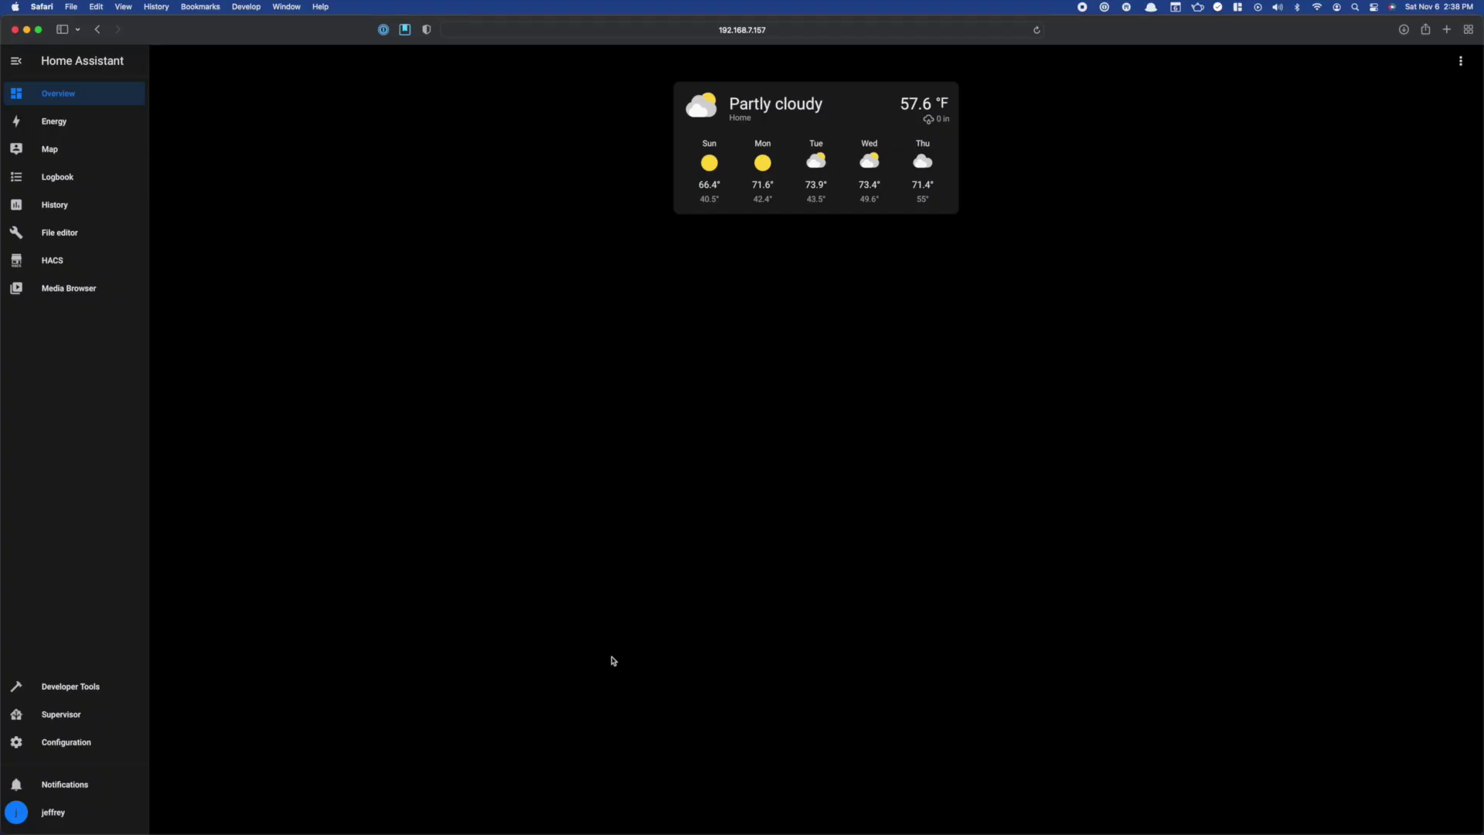
# Open configuration.yaml in the File editor and place the cursor on empty line 31
pyautogui.click(78, 238)
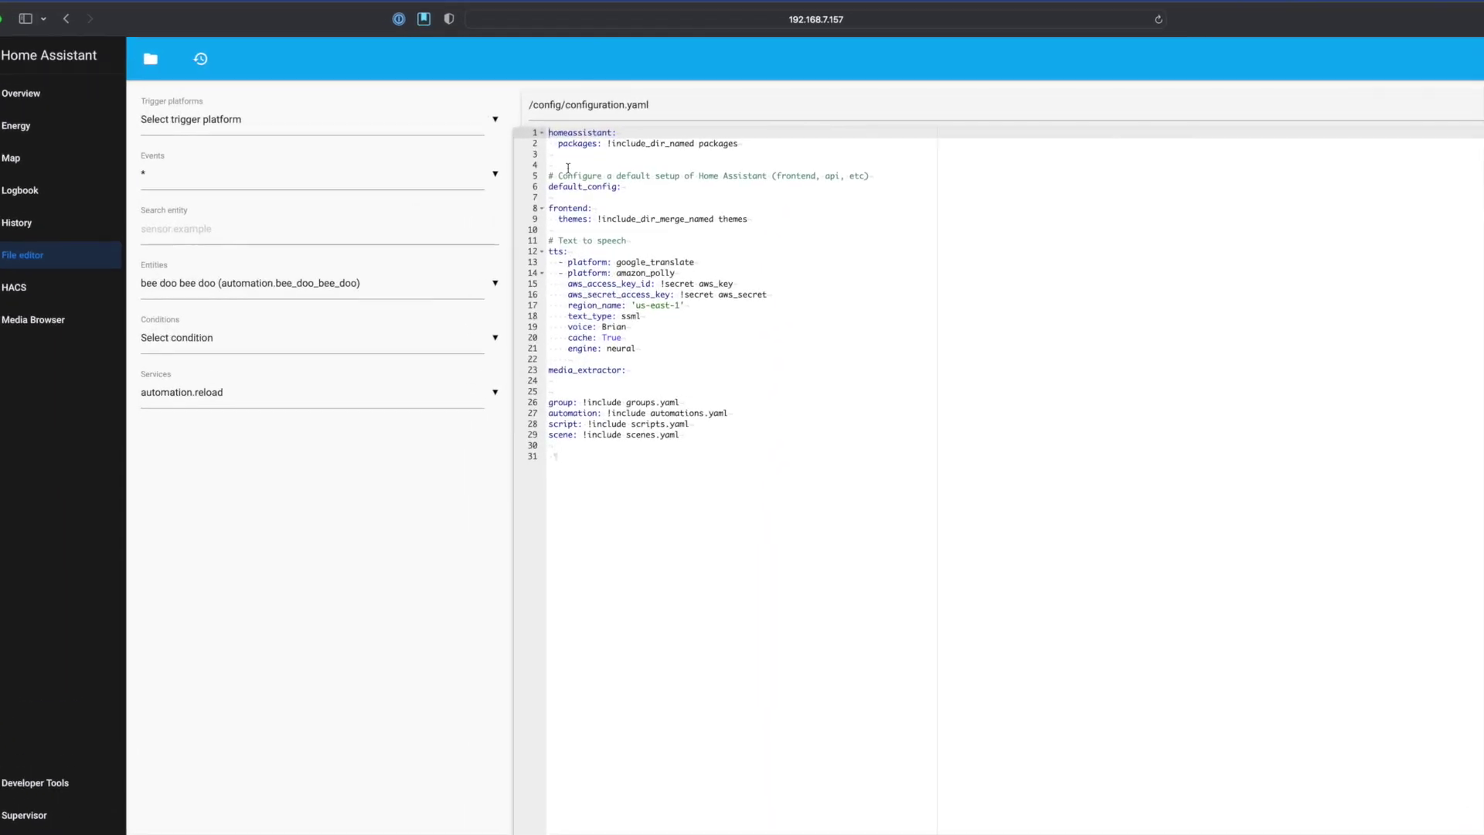
pyautogui.press('Down')
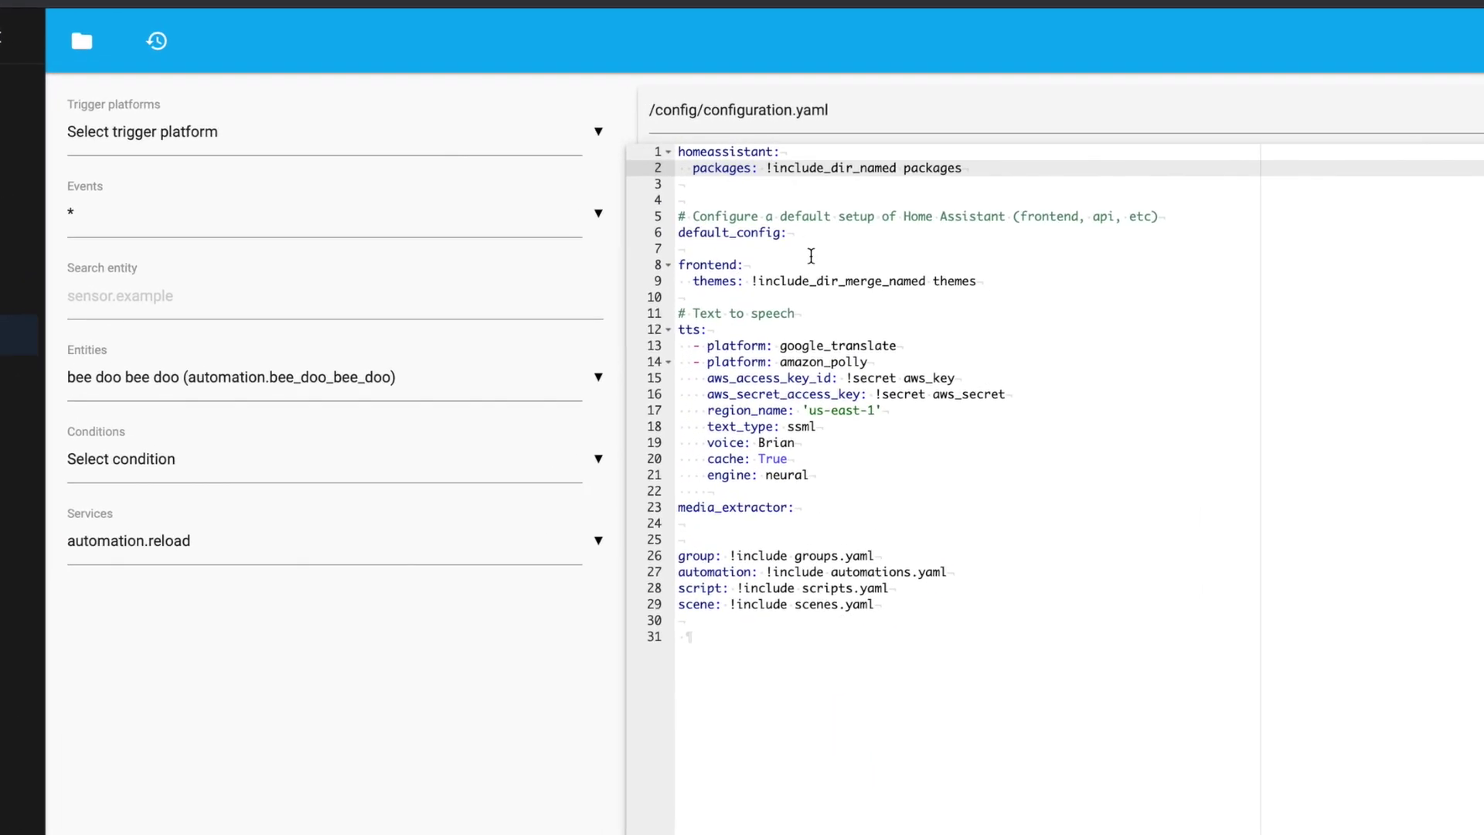
pyautogui.click(926, 659)
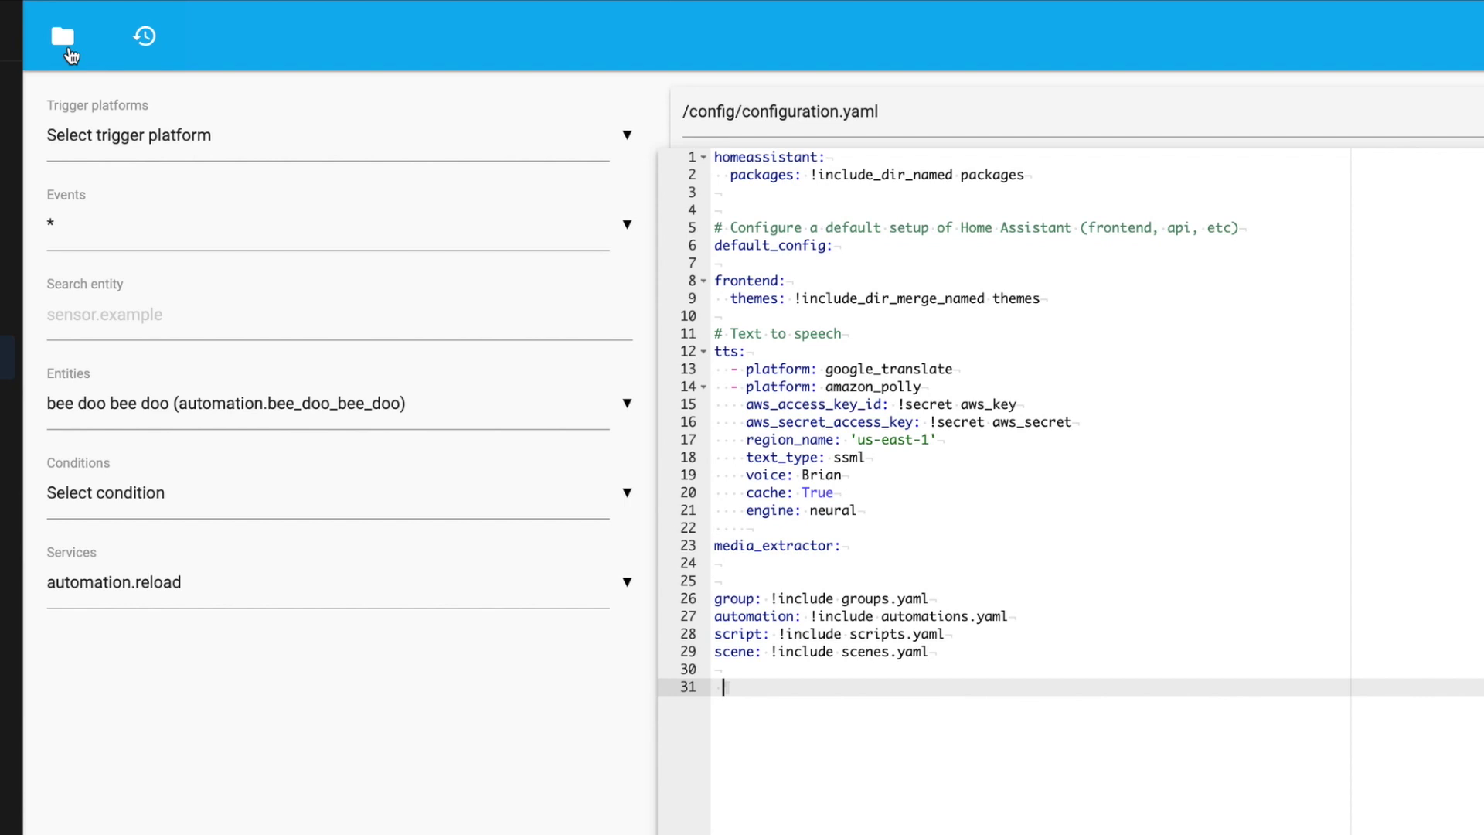
# Create a new folder named 'packages' in the config folder
pyautogui.click(64, 40)
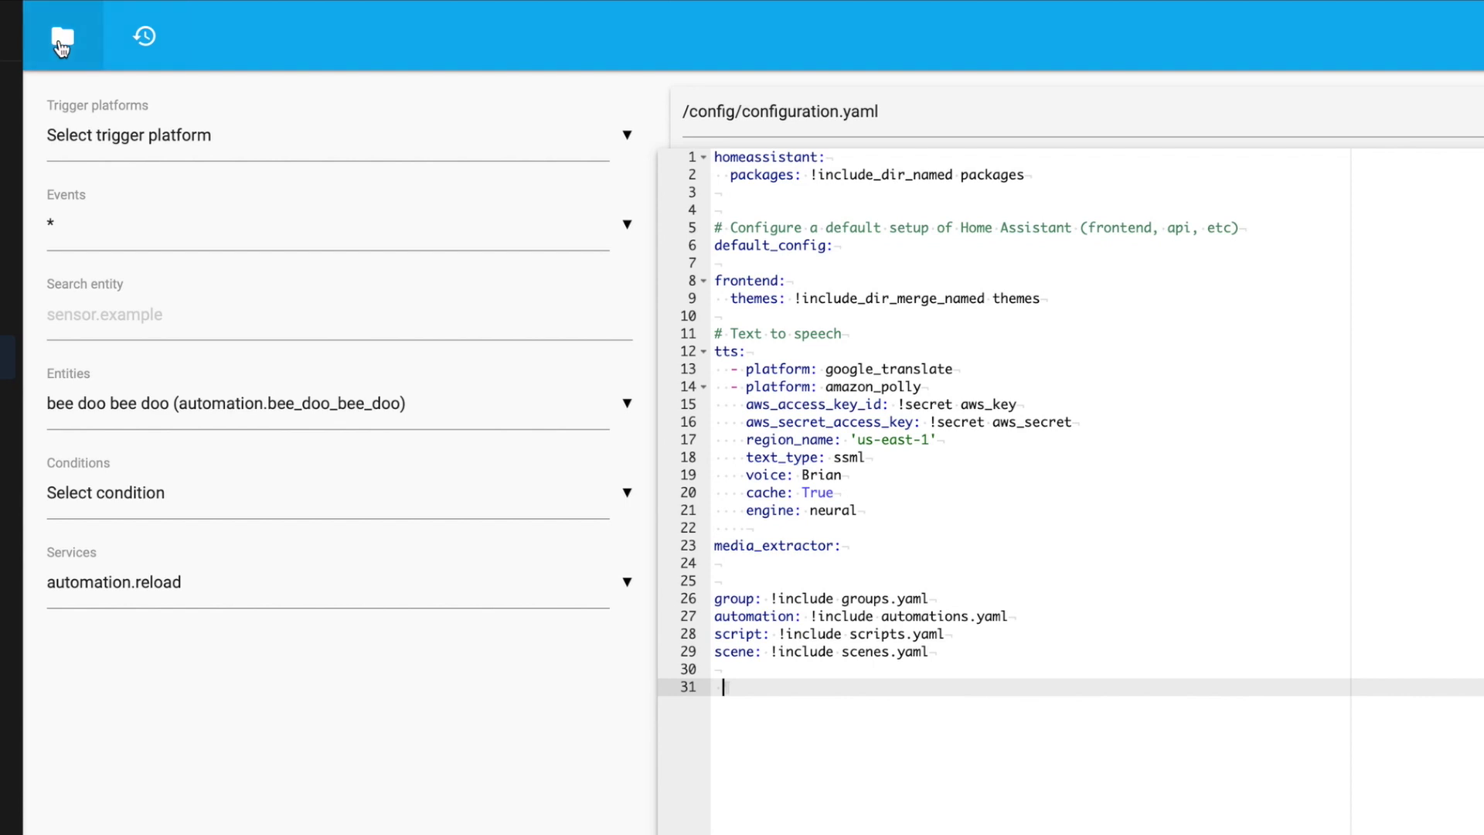
pyautogui.click(154, 42)
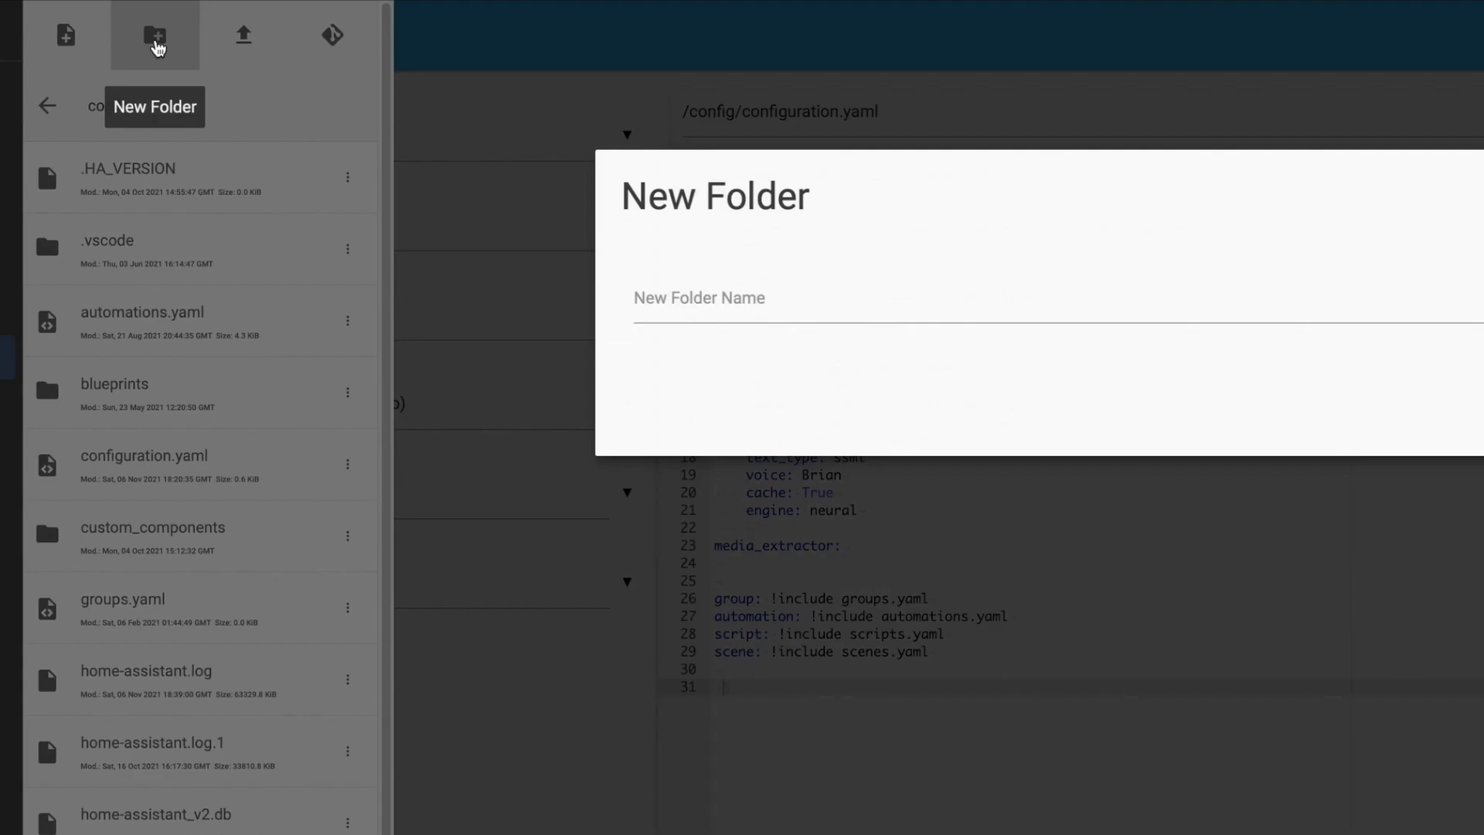
pyautogui.click(684, 313)
pyautogui.write('packages')
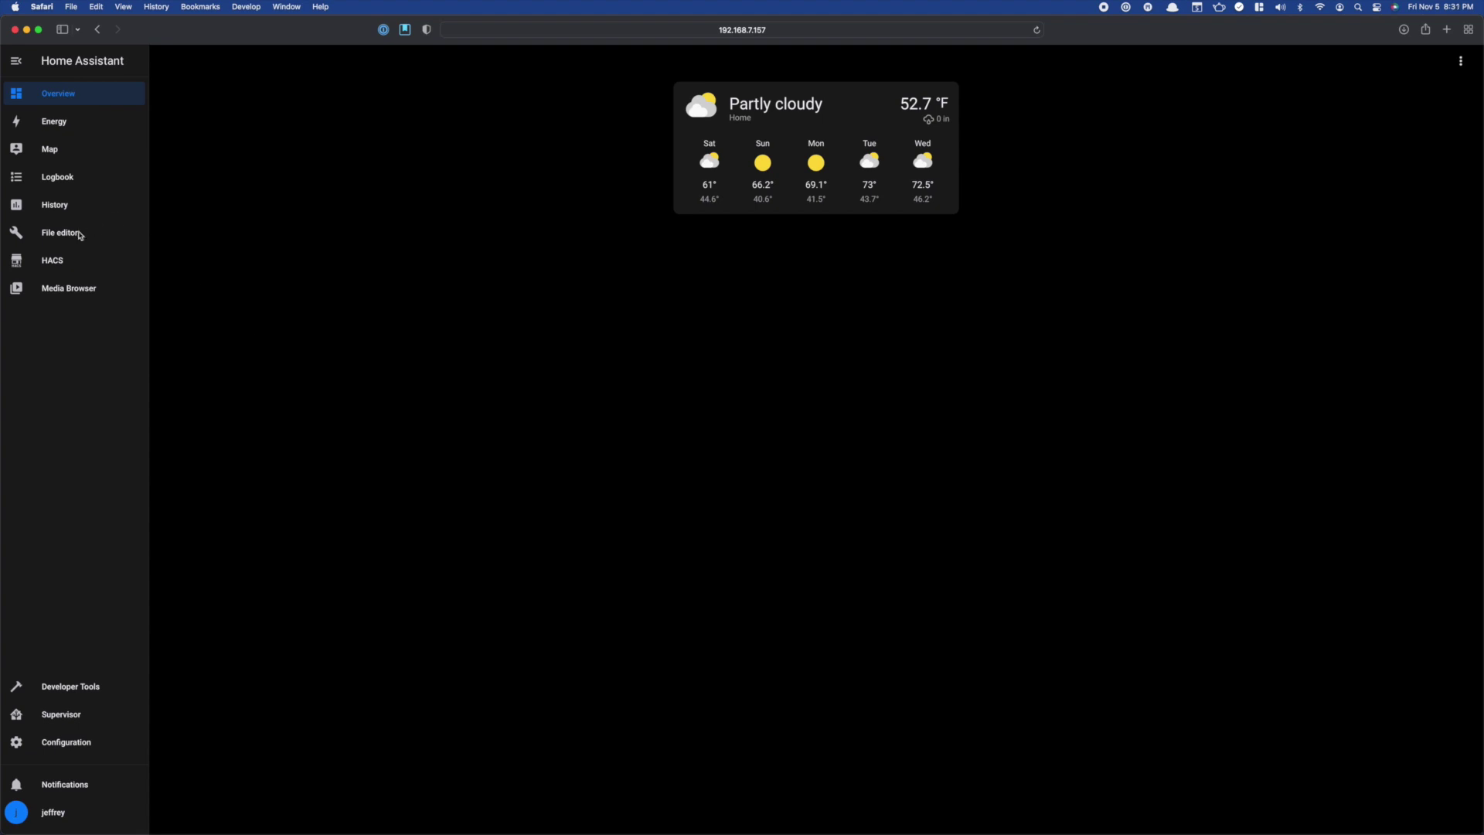
# Create a new file named security.yaml inside config/packages
pyautogui.click(60, 233)
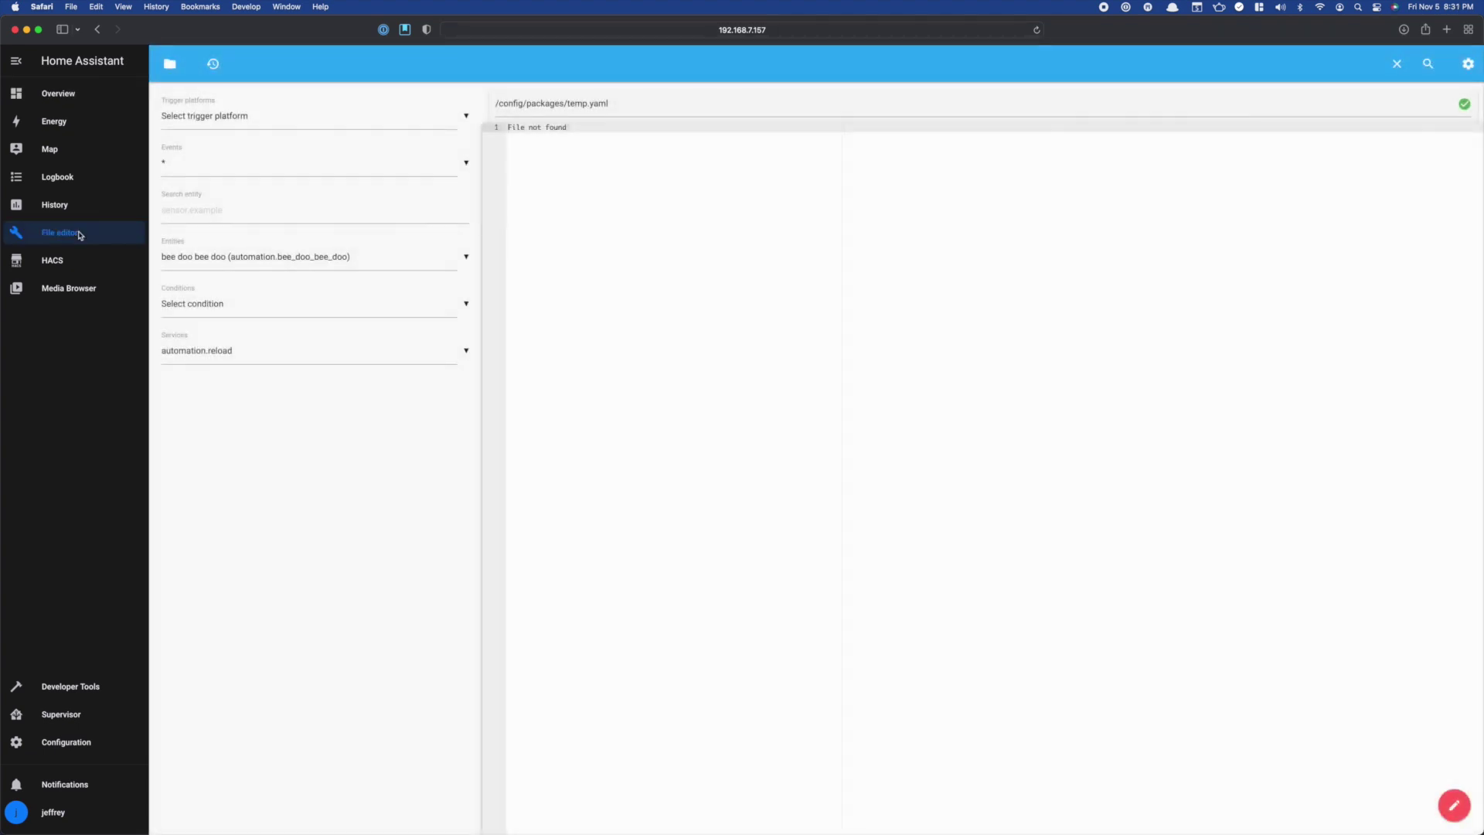
pyautogui.click(112, 54)
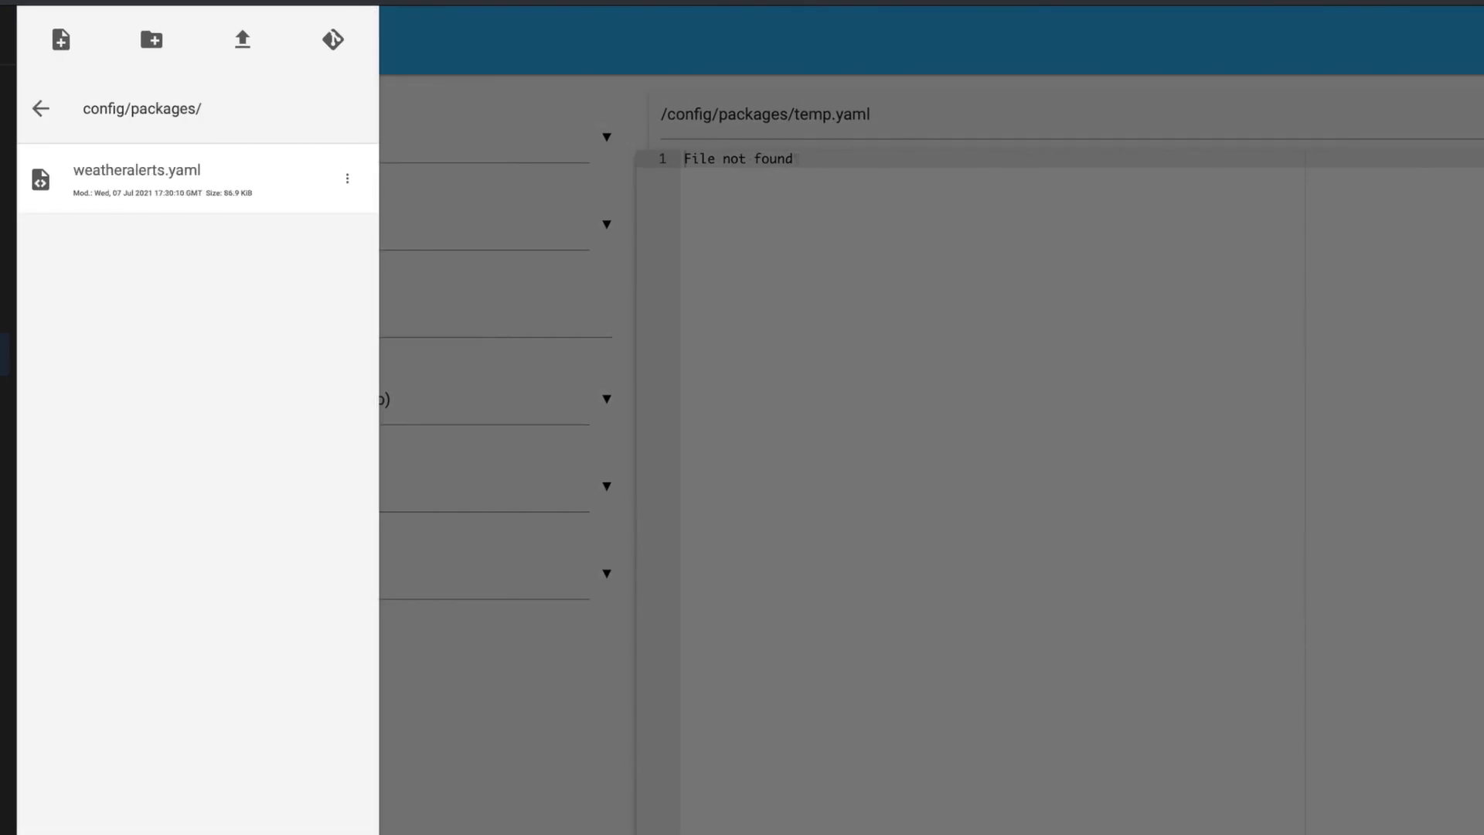
pyautogui.click(61, 40)
pyautogui.click(678, 308)
pyautogui.write('security.yaml')
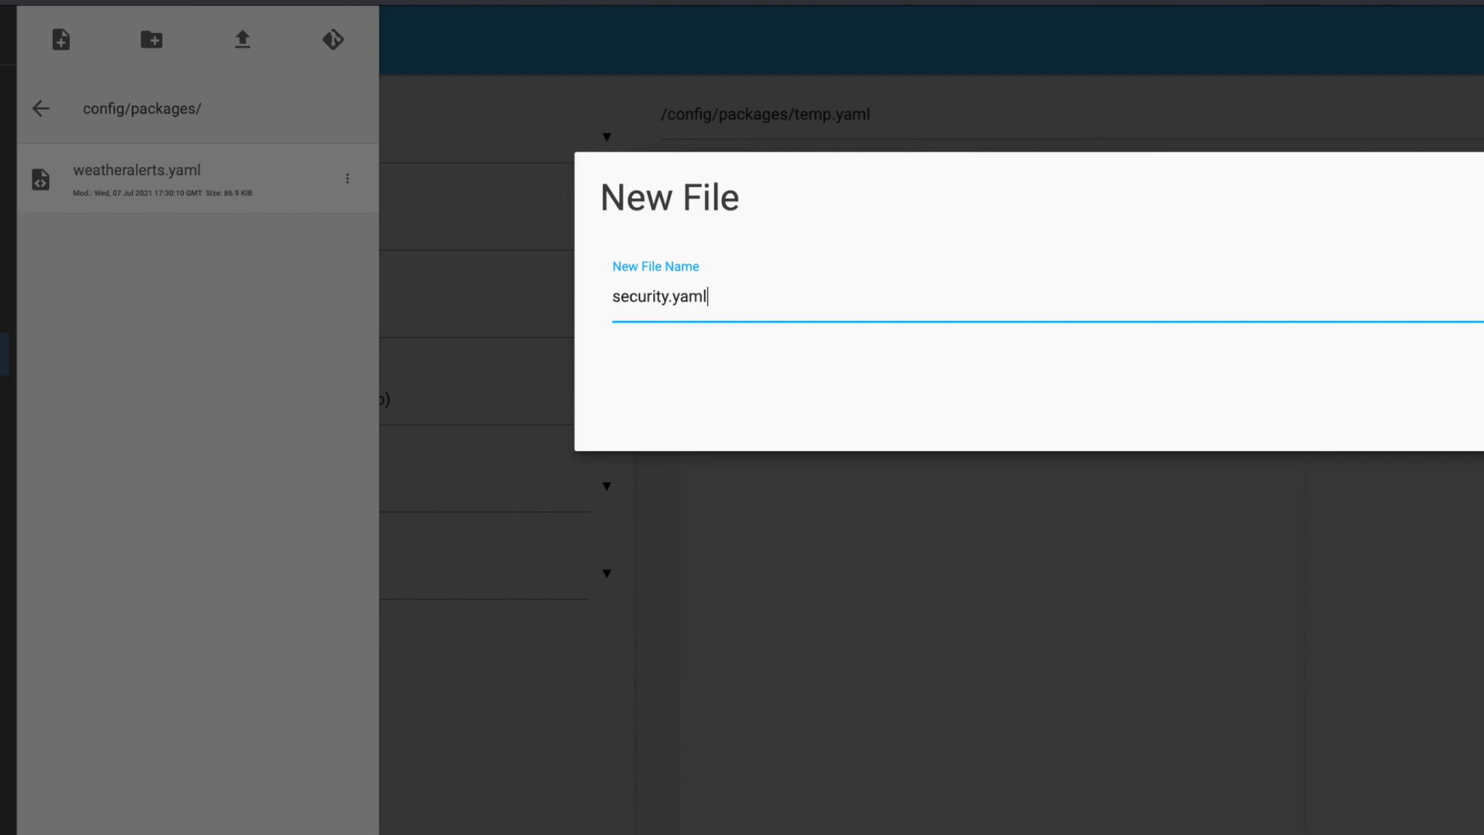
pyautogui.press('Return')
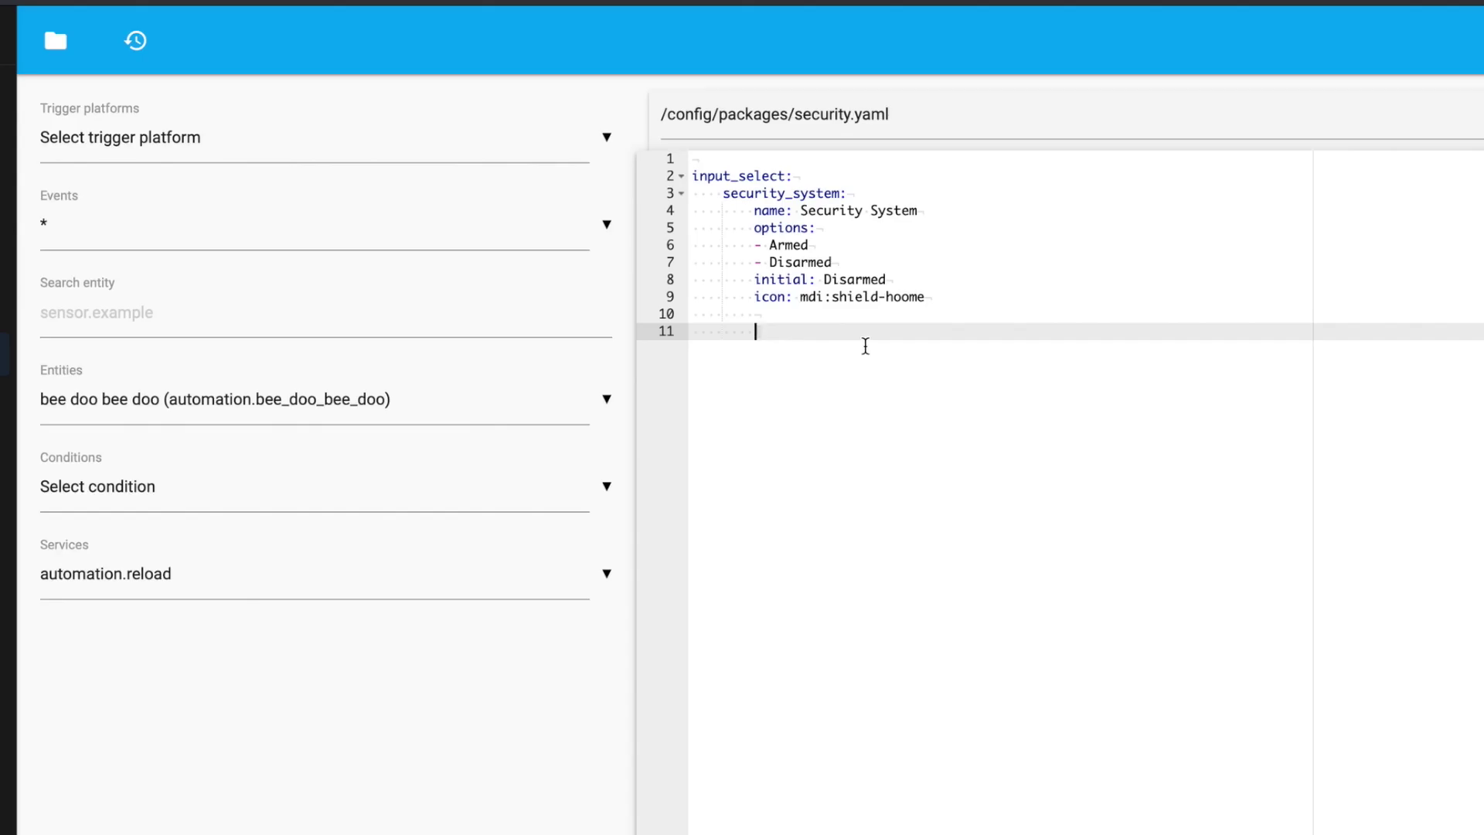
# Add an 'automation:' line on line 11 and a 'script:' line on line 15, separated by blank lines
pyautogui.press('BackSpace')
pyautogui.press('BackSpace')
pyautogui.write('automation:')
pyautogui.press('Return')
pyautogui.press('Return')
pyautogui.write('#')
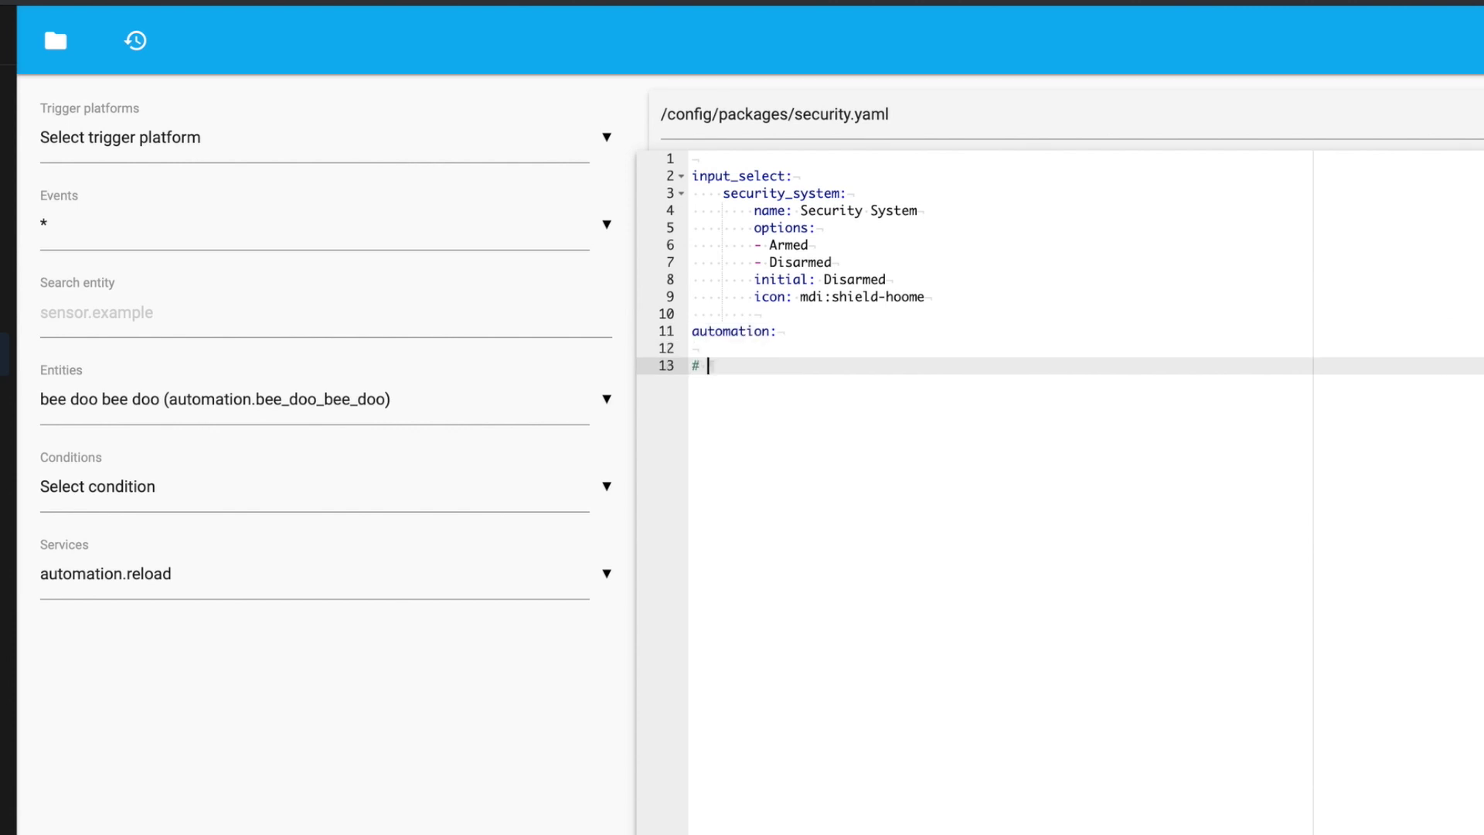
pyautogui.press('BackSpace')
pyautogui.press('BackSpace')
pyautogui.press('Return')
pyautogui.press('Return')
pyautogui.write('script:')
pyautogui.press('Return')
pyautogui.press('Return')
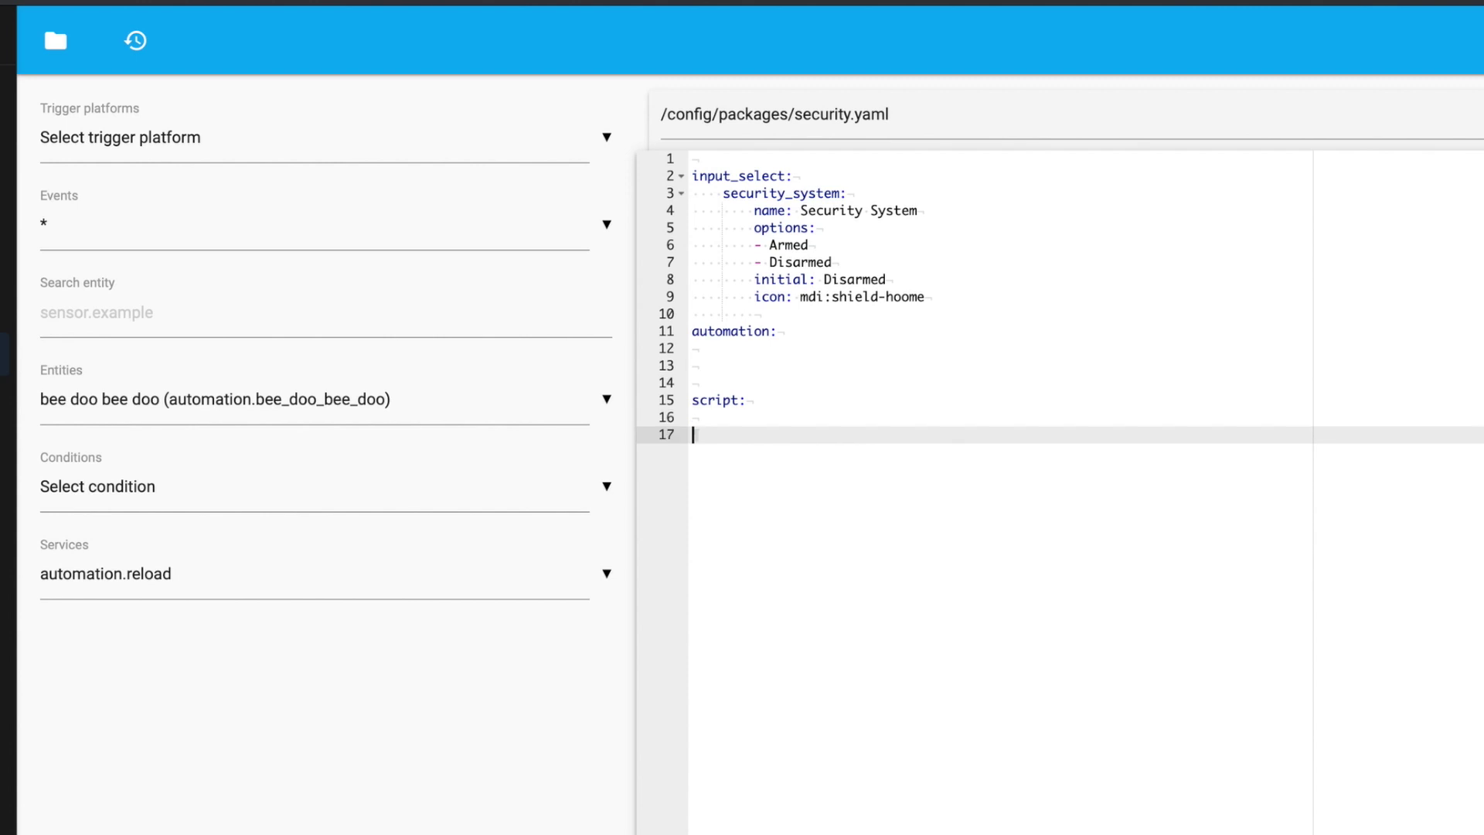
pyautogui.press('Return')
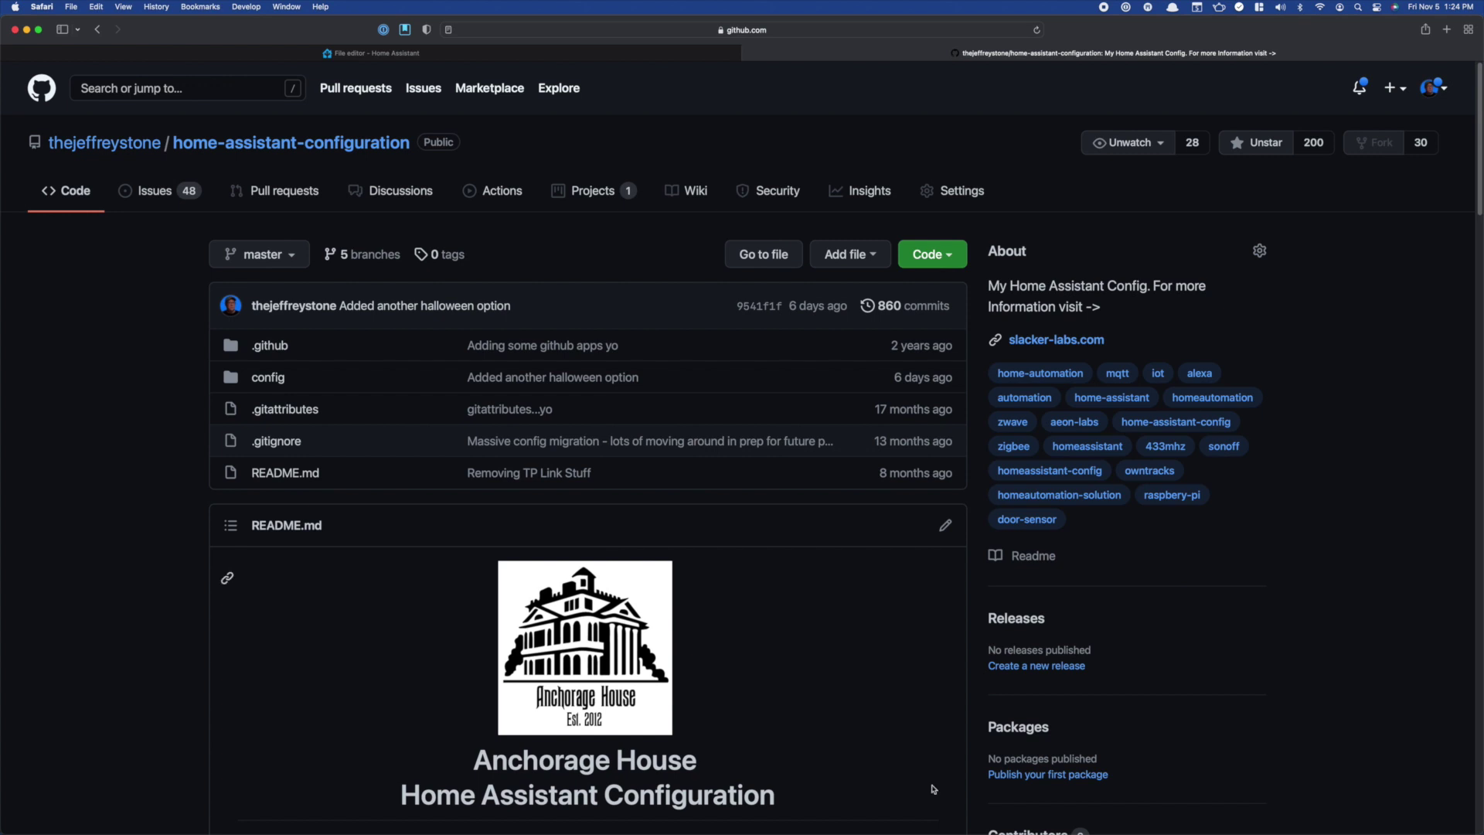
# Copy the raw cuckoo_clock.yaml from GitHub's config/packages and paste it into something.yaml
pyautogui.click(277, 378)
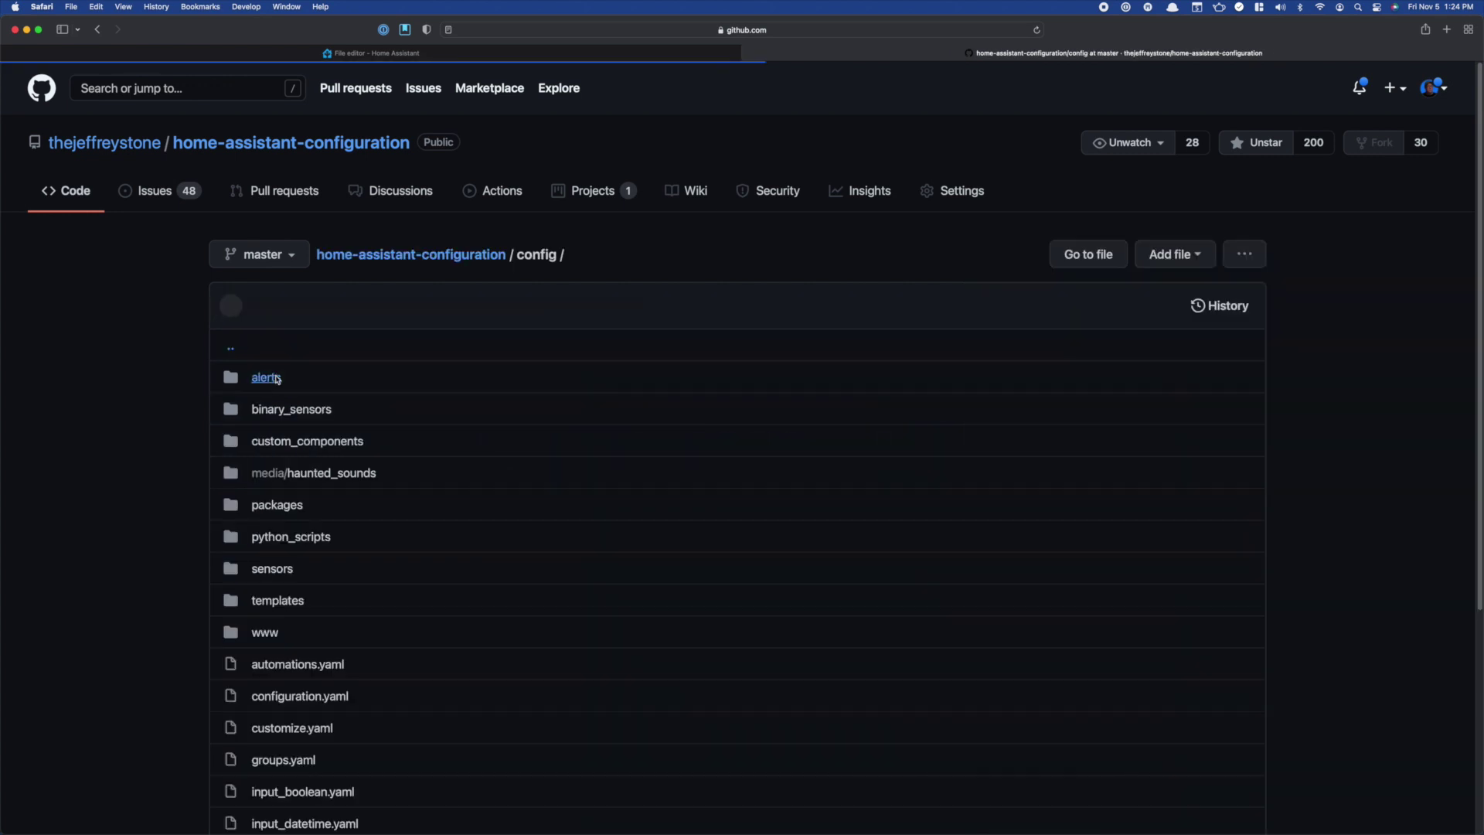
pyautogui.click(277, 507)
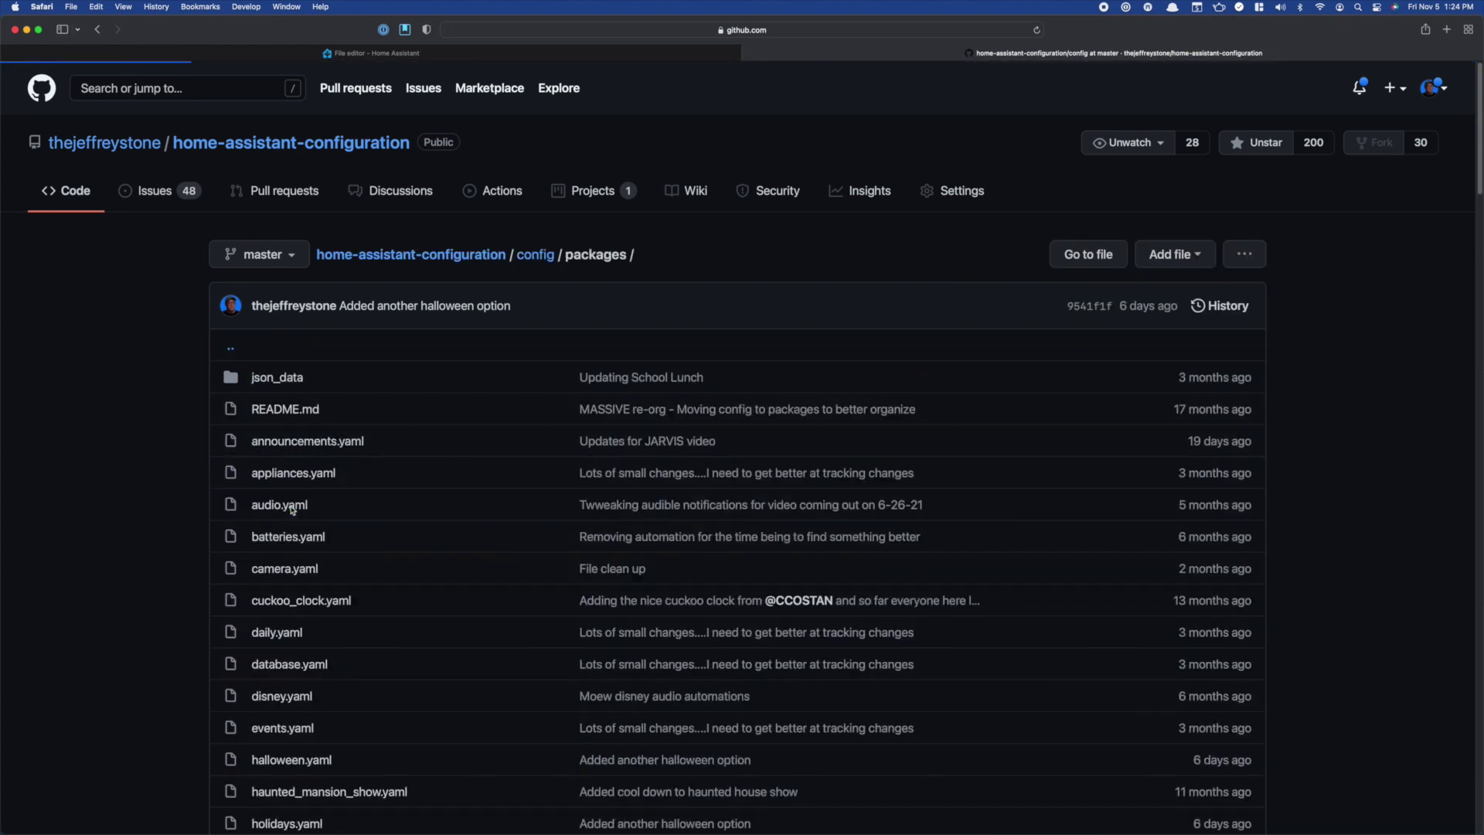
pyautogui.click(312, 601)
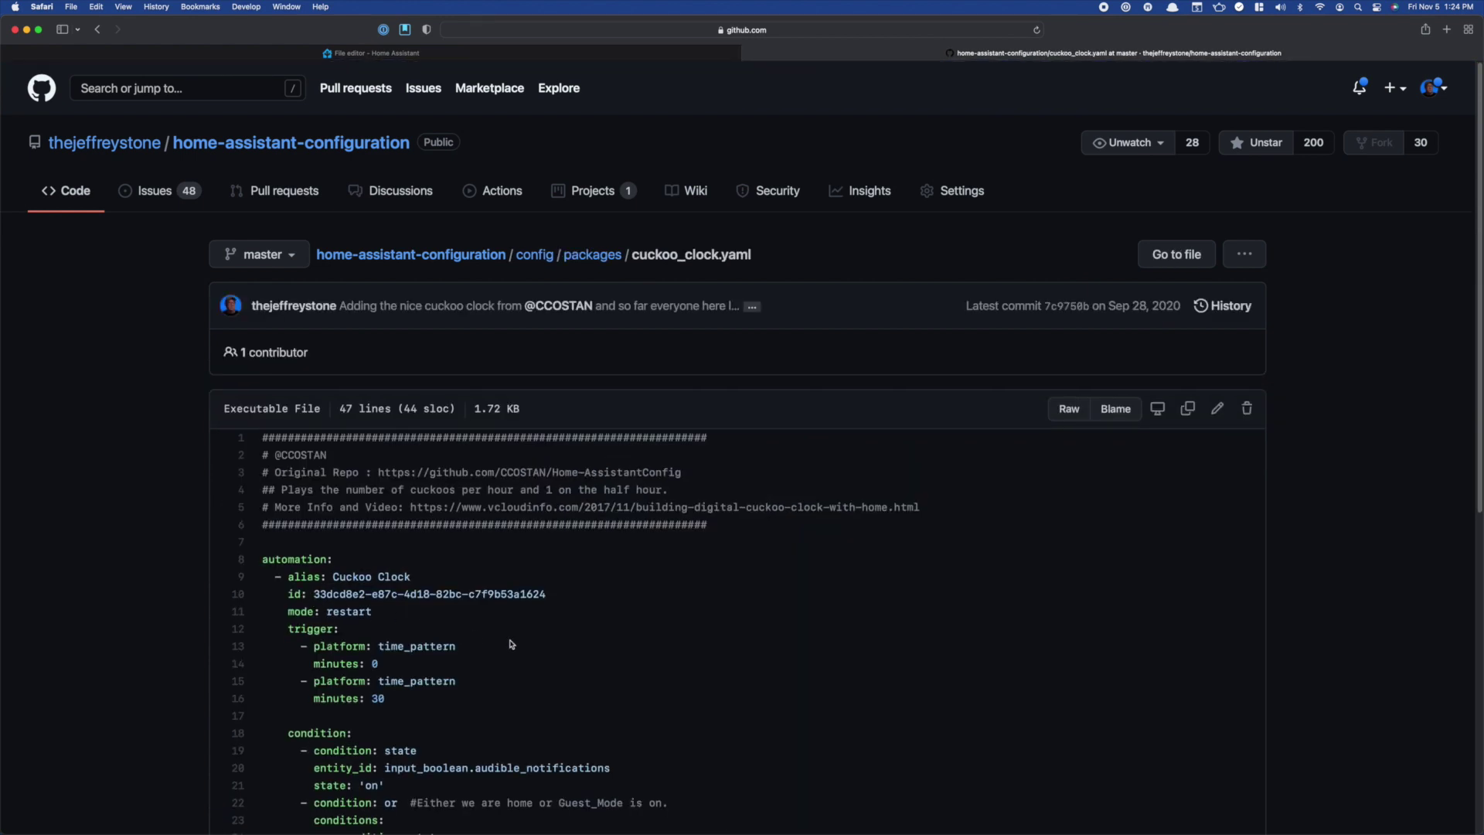
pyautogui.click(1068, 409)
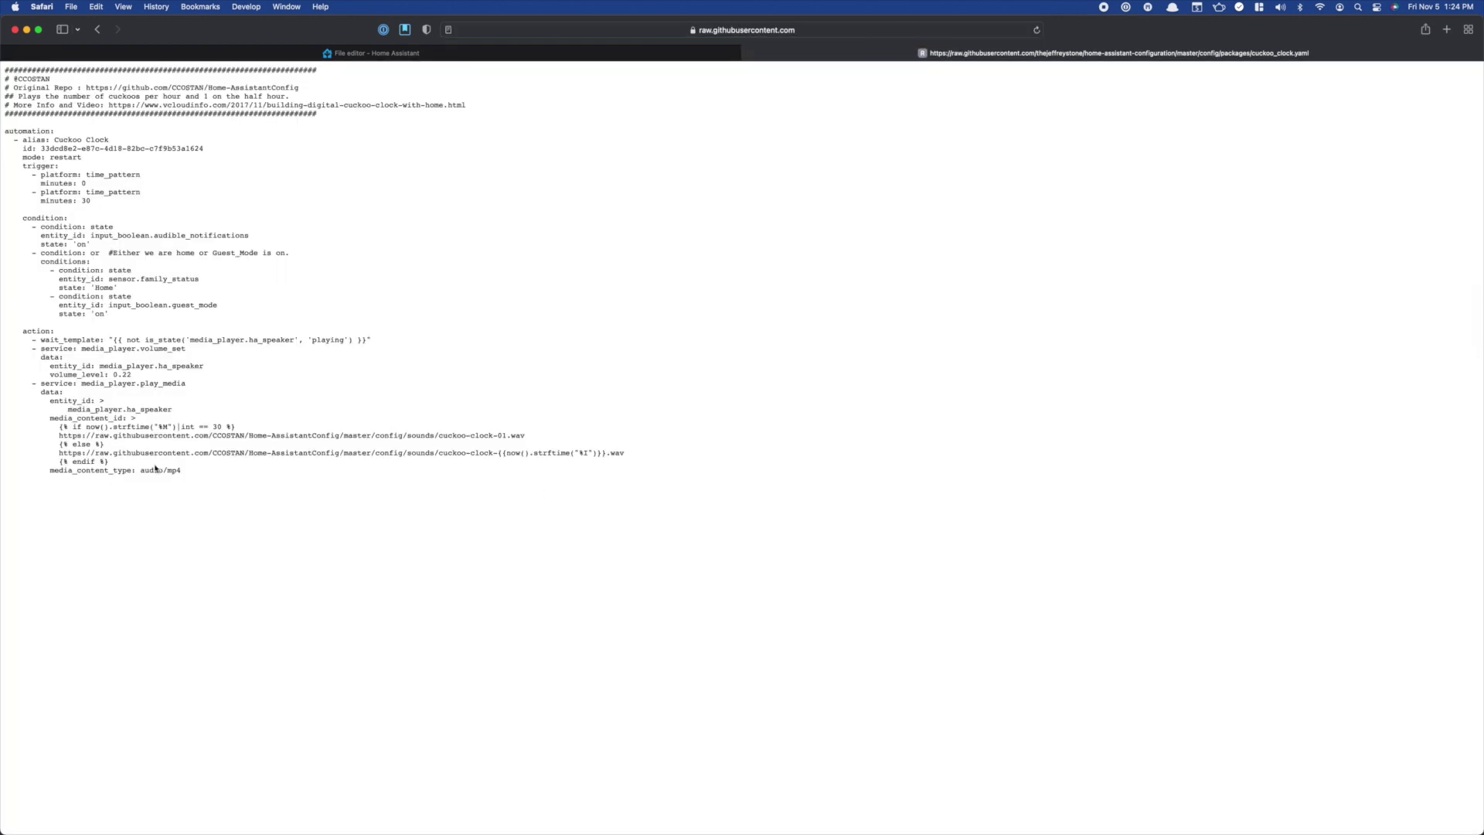
pyautogui.moveTo(182, 470); pyautogui.dragTo(15, 68)
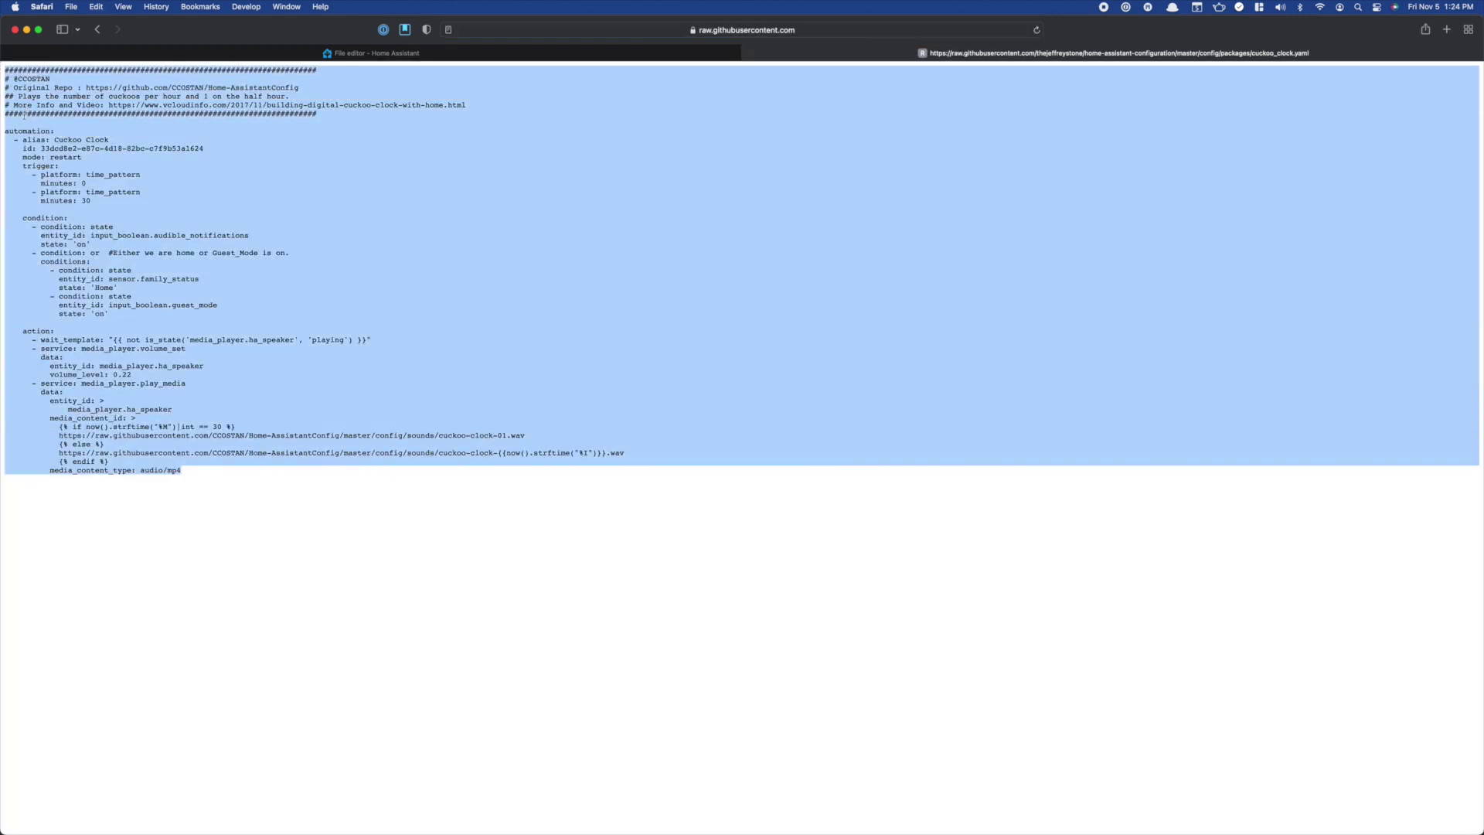
pyautogui.press('super+c')
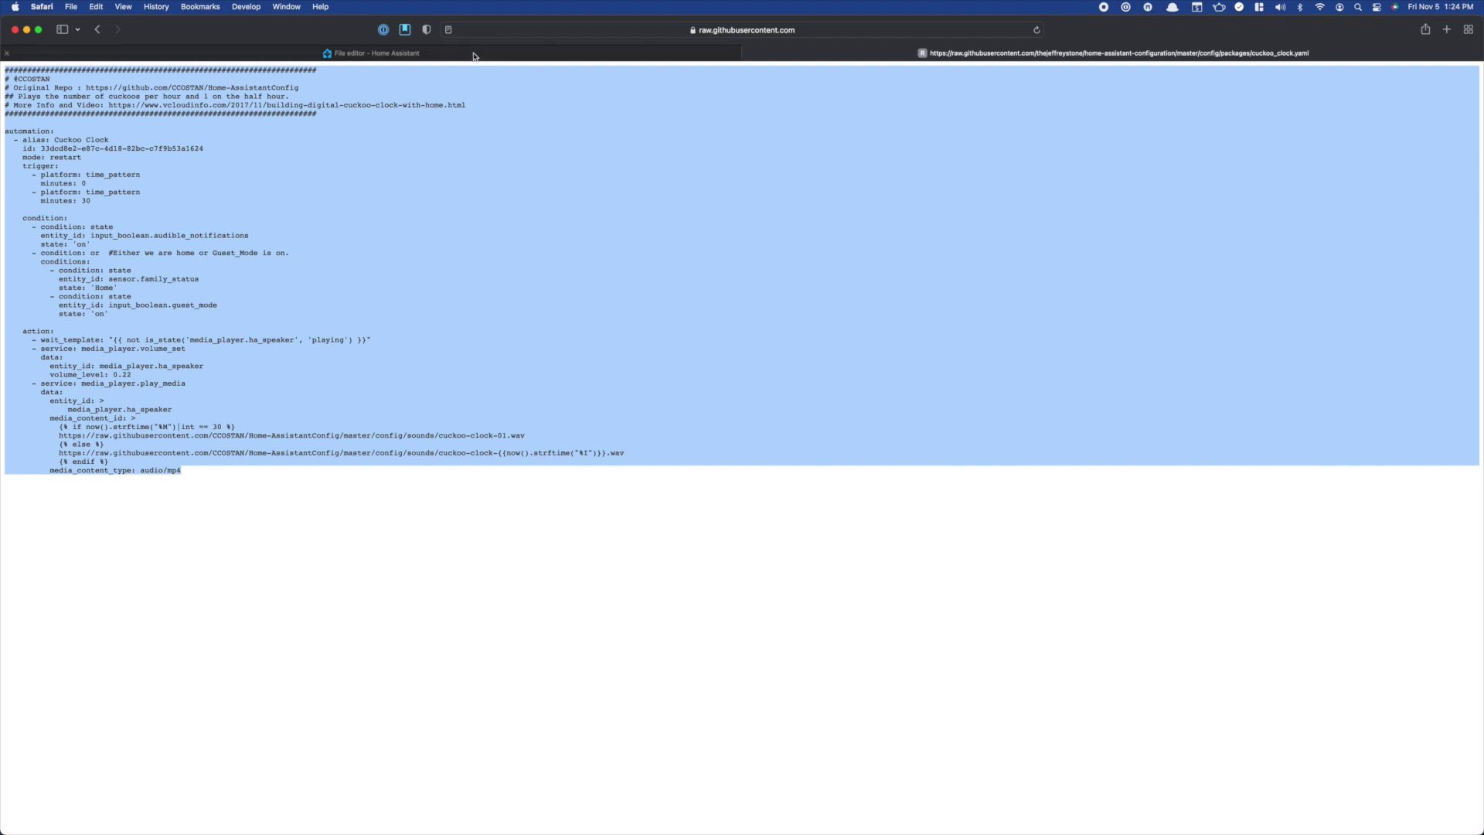
pyautogui.click(376, 52)
pyautogui.press('super+v')
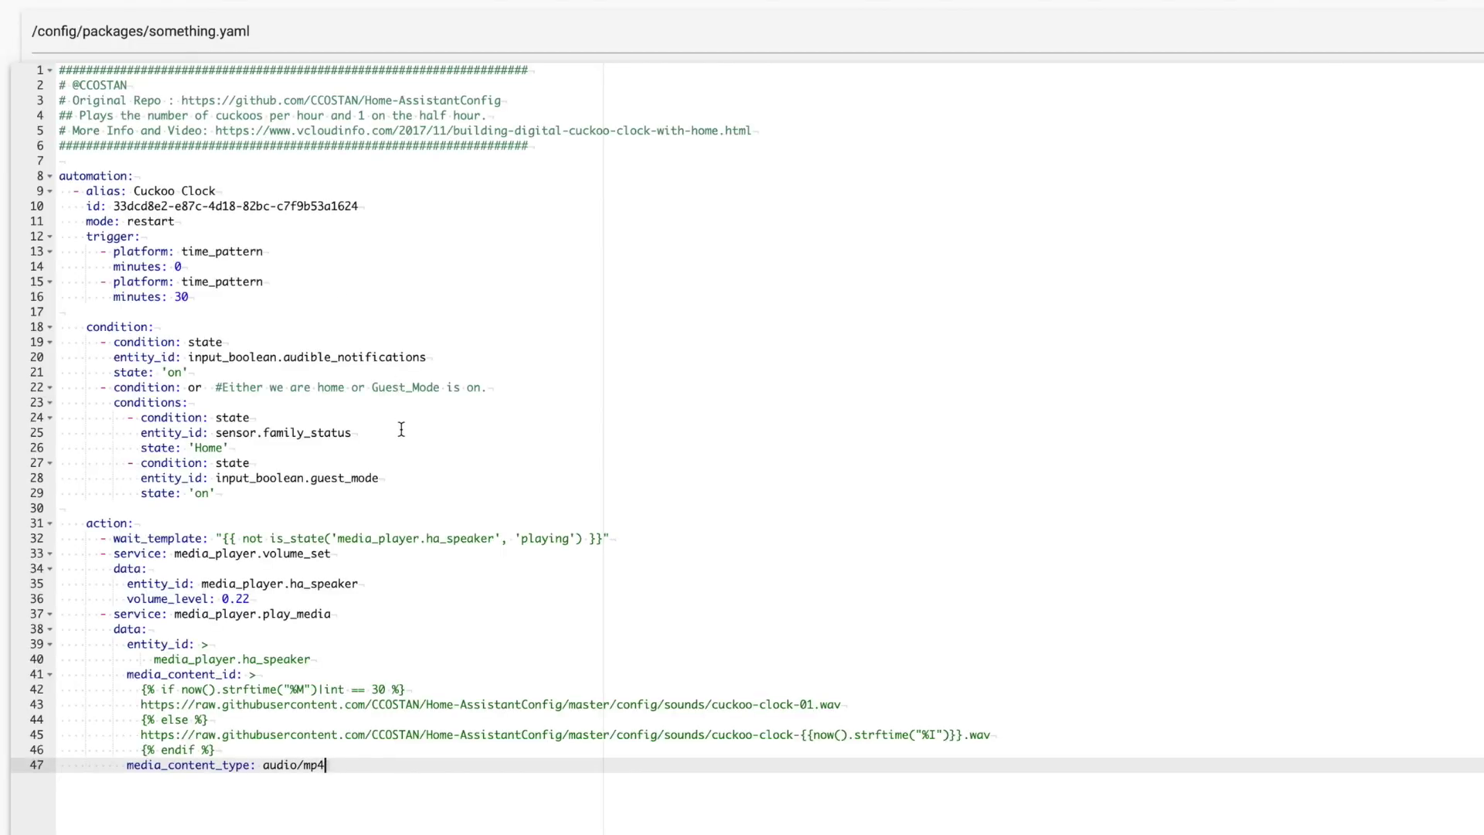
# Rename the line 35 speaker entity from media_player.ha_speaker to media_player.my_speaker
pyautogui.click(289, 584)
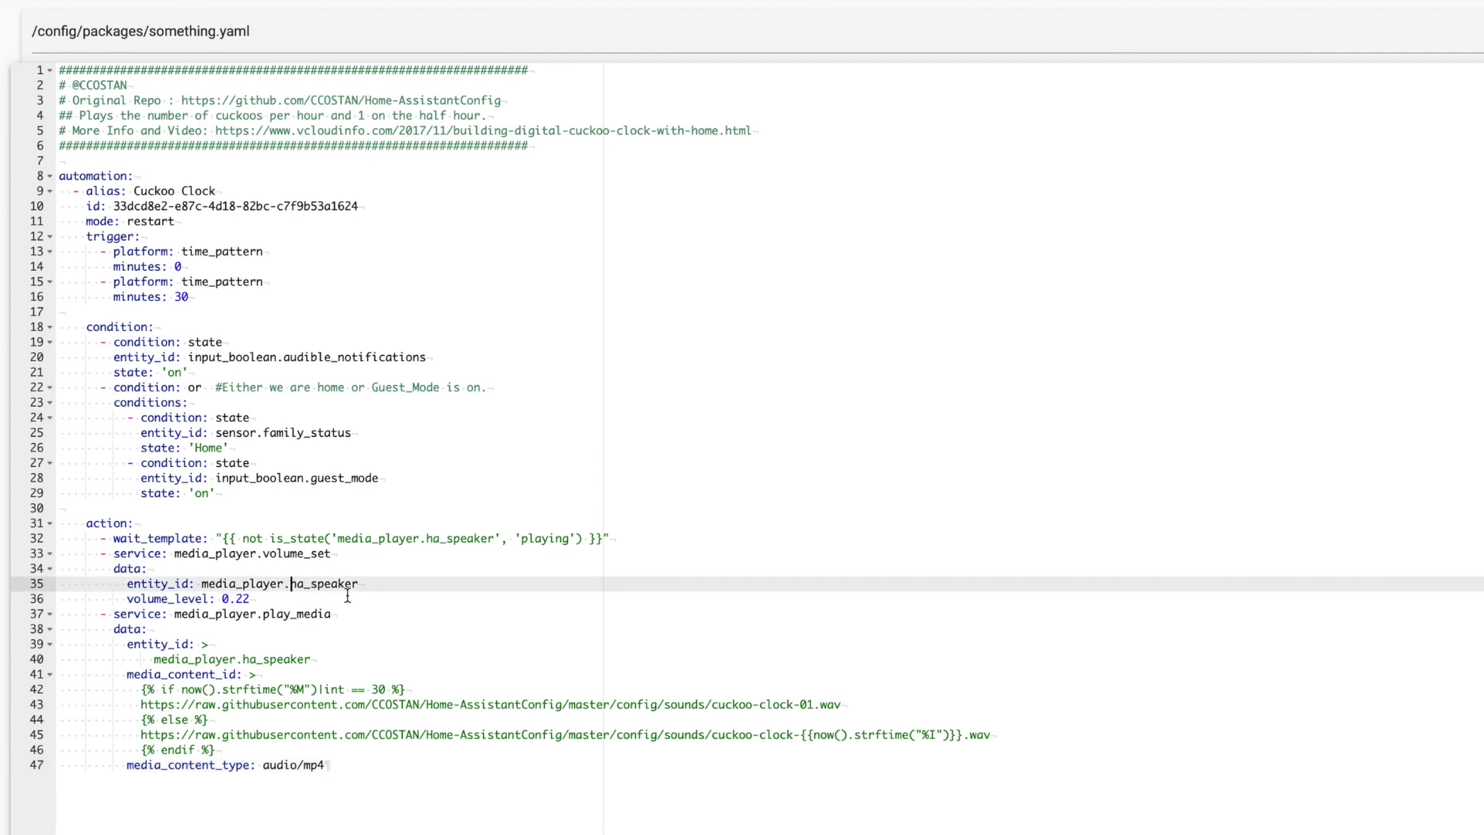
pyautogui.moveTo(292, 584); pyautogui.dragTo(302, 583)
pyautogui.write('my')
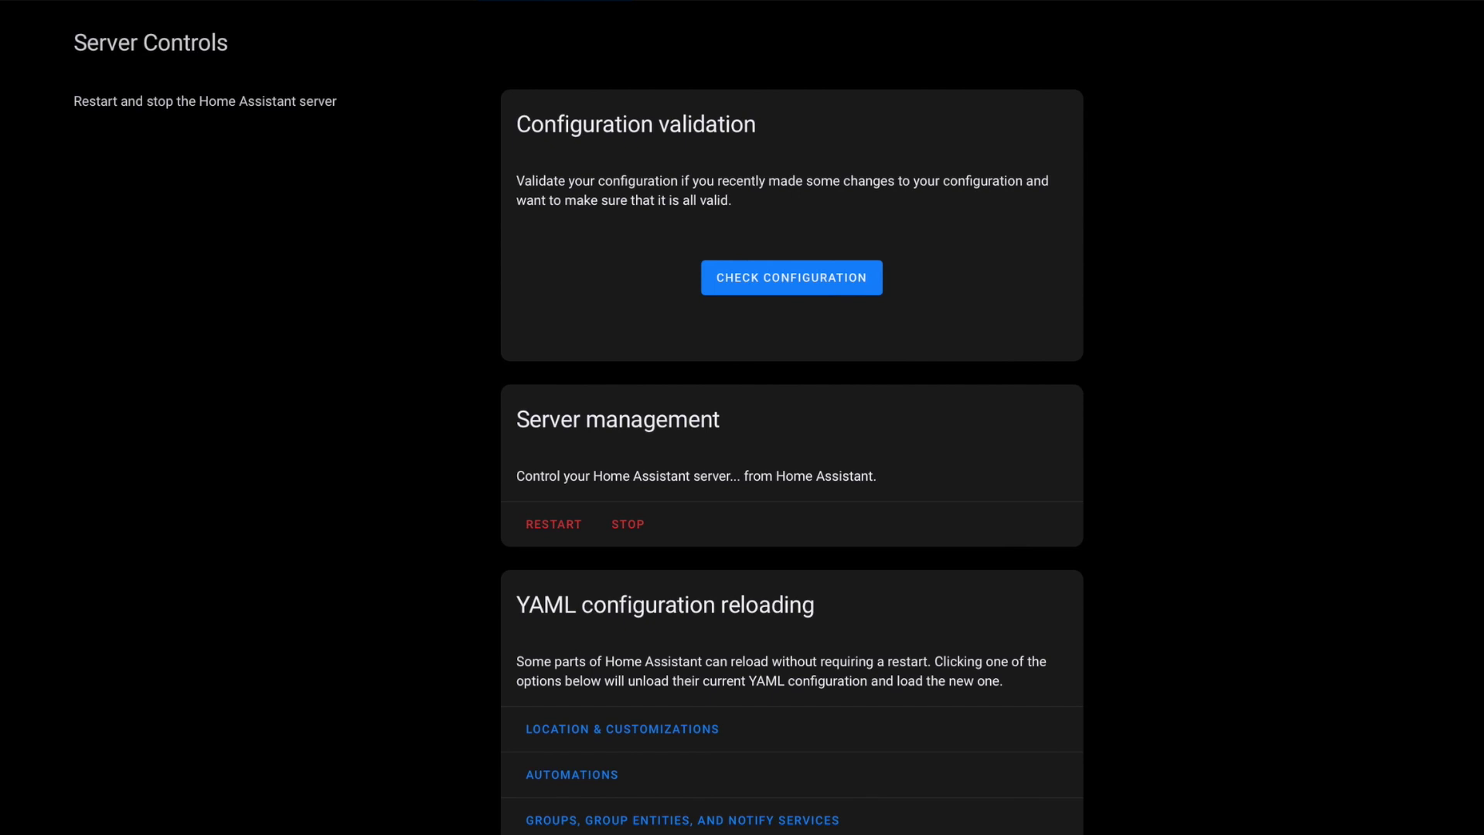
# Reload AUTOMATIONS under YAML configuration reloading in Server Controls
pyautogui.click(586, 773)
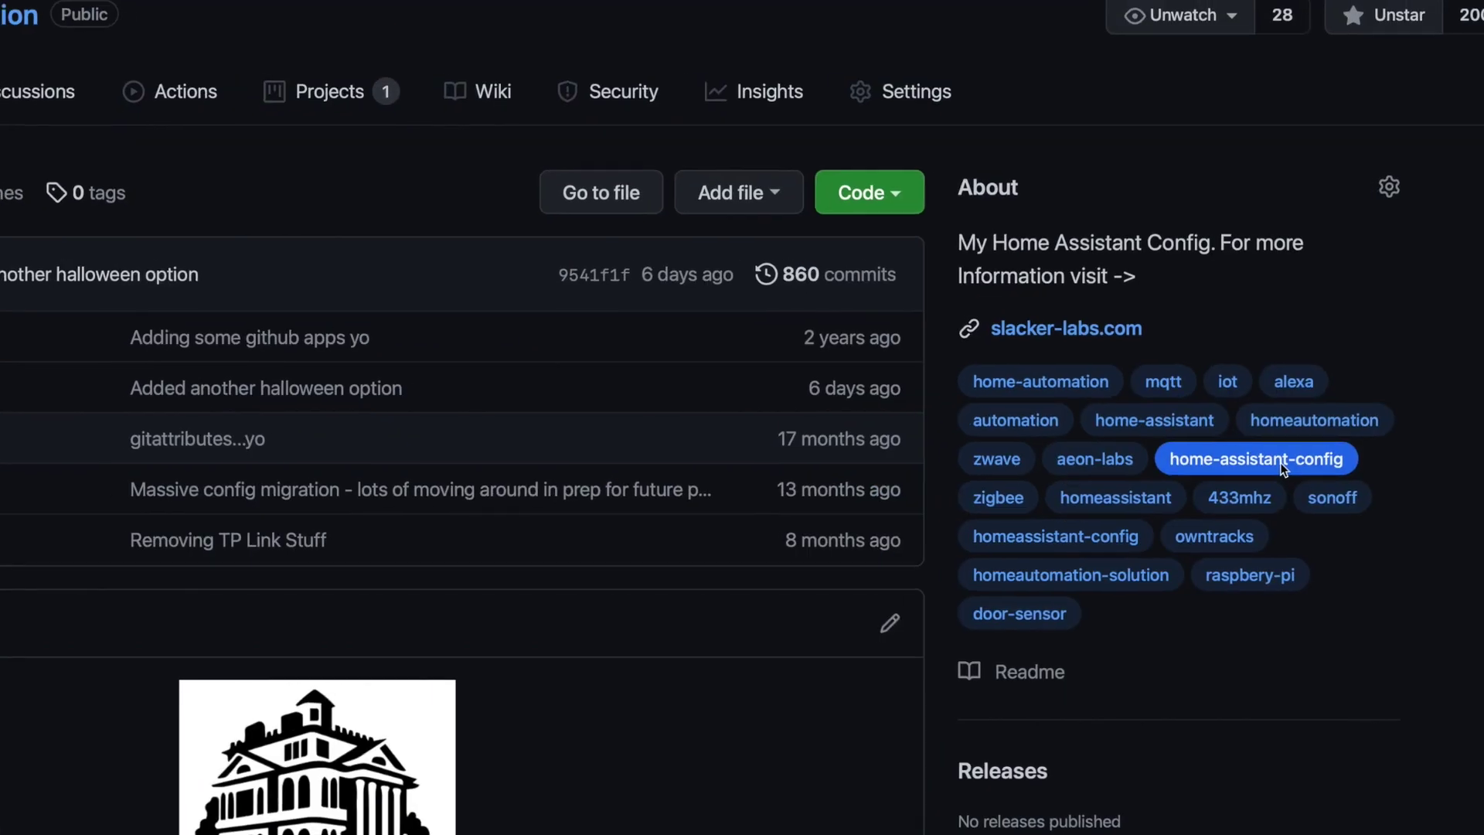
# Browse the home-assistant-config topic and scroll a repository README down to its Networking section
pyautogui.click(980, 407)
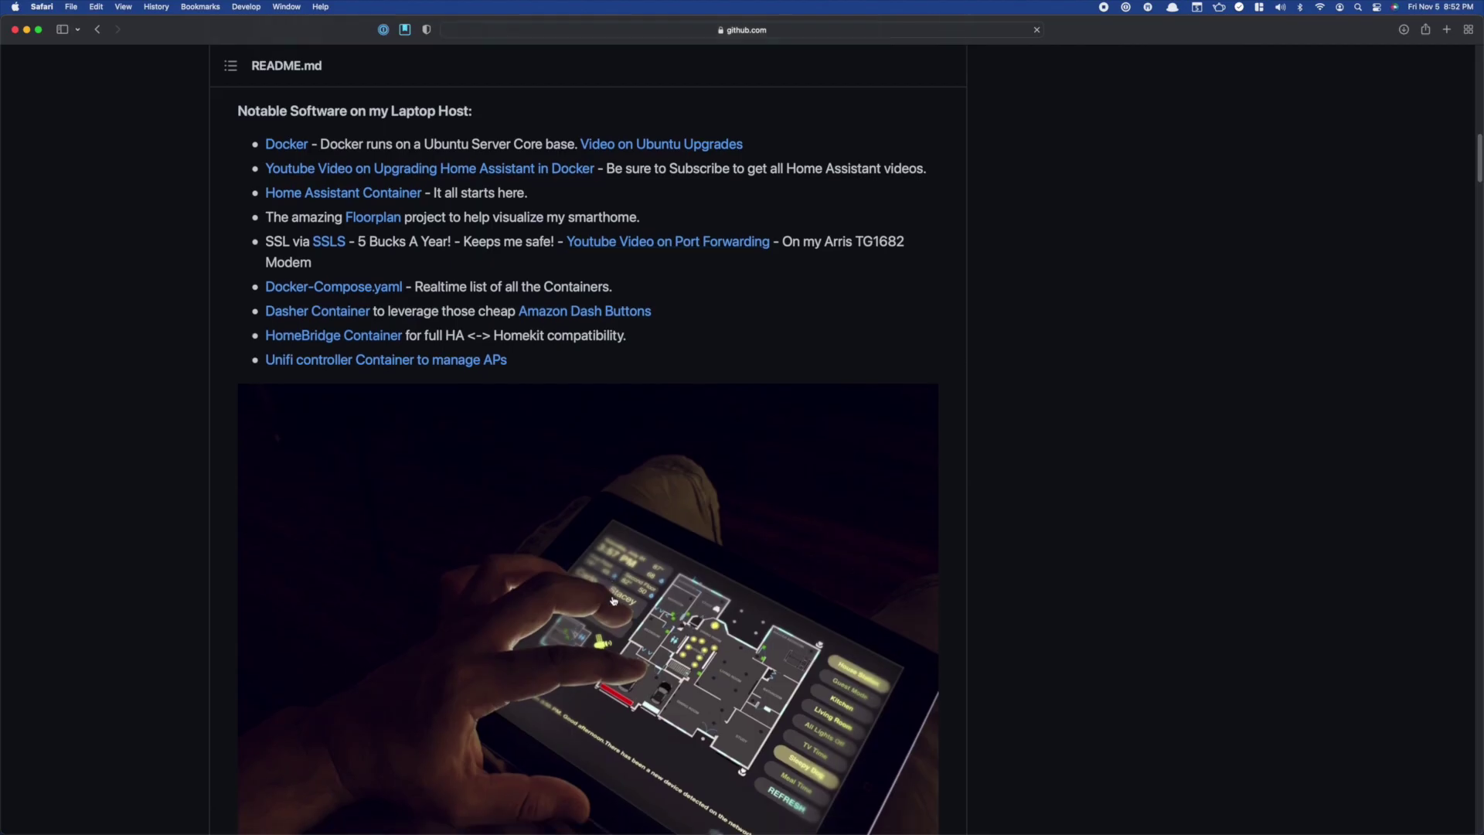
pyautogui.scroll(-4, 613, 600)
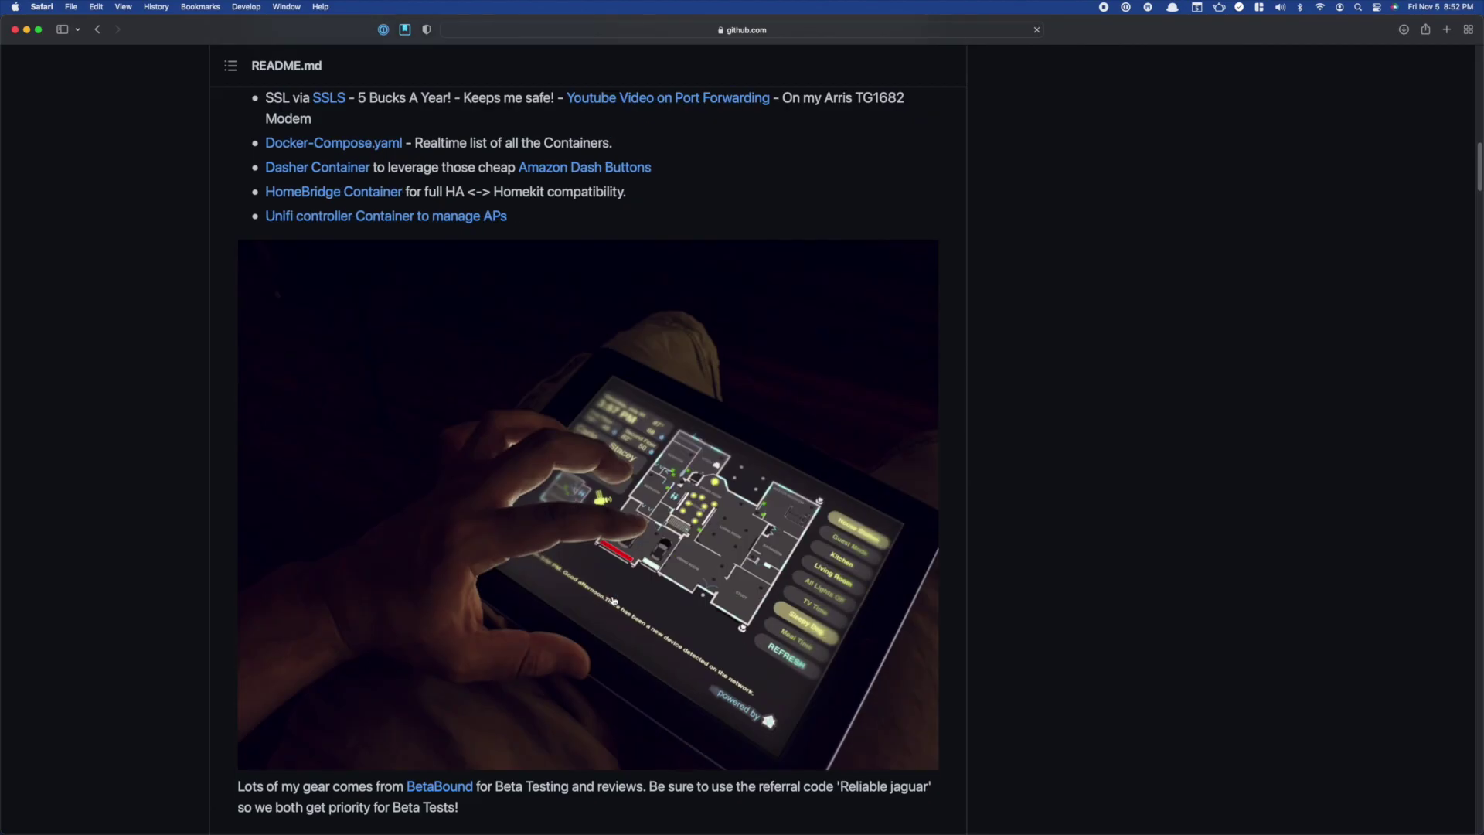
pyautogui.scroll(-20, 613, 601)
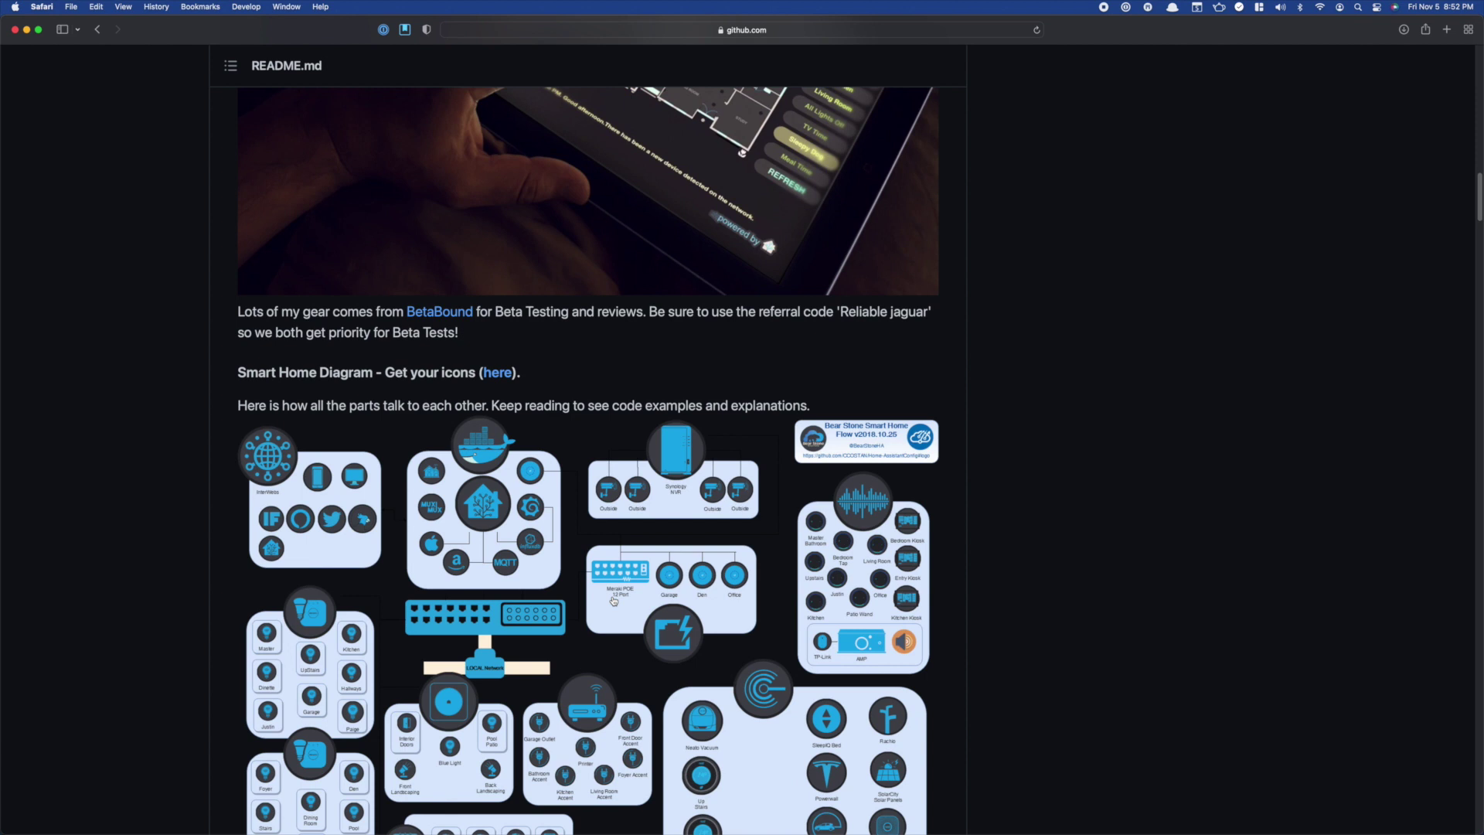
pyautogui.scroll(-9, 613, 596)
pyautogui.scroll(-16, 613, 601)
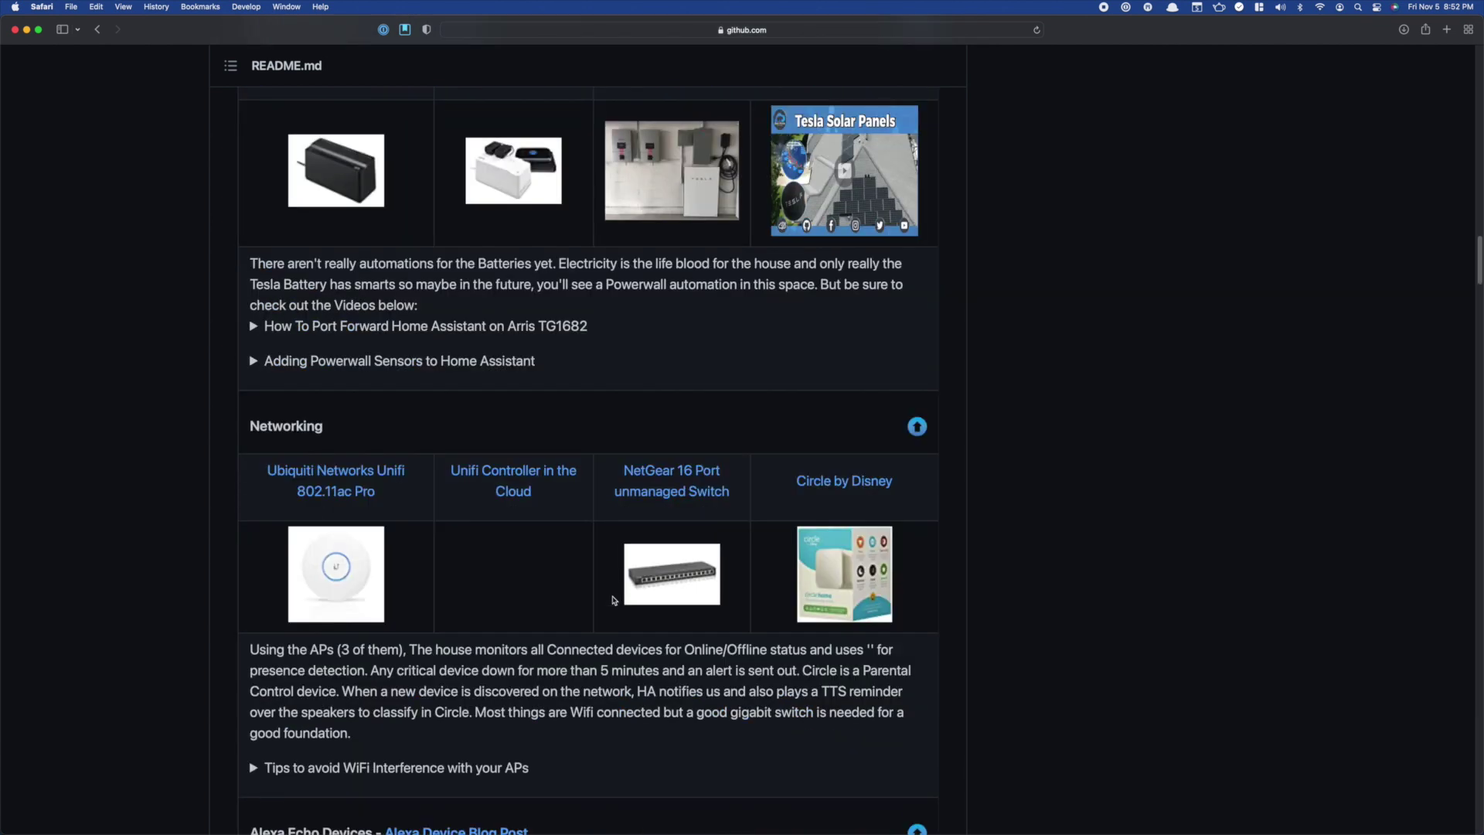